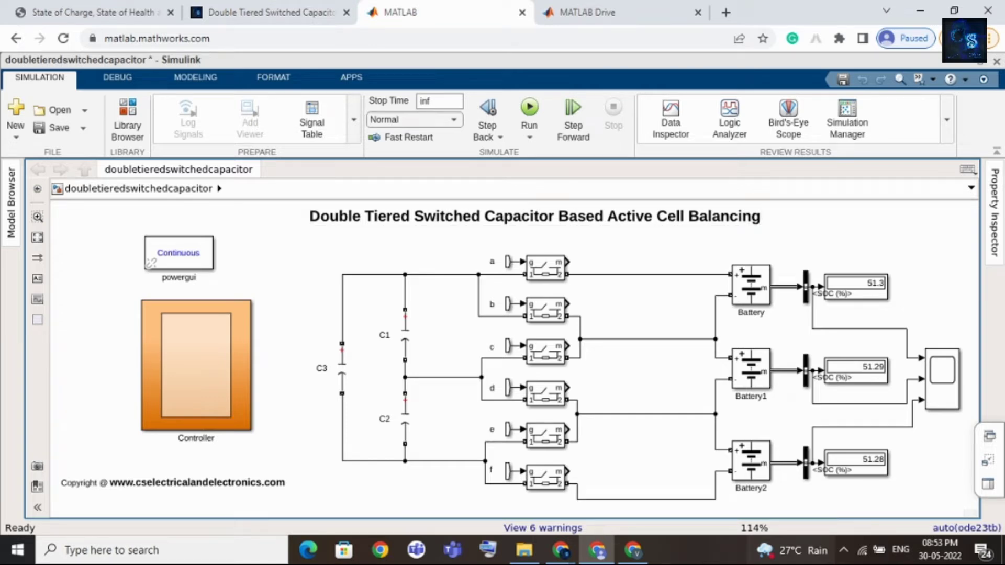
# View the product page for the double tiered switched capacitor model, then return to the Simulink diagram
pyautogui.click(534, 216)
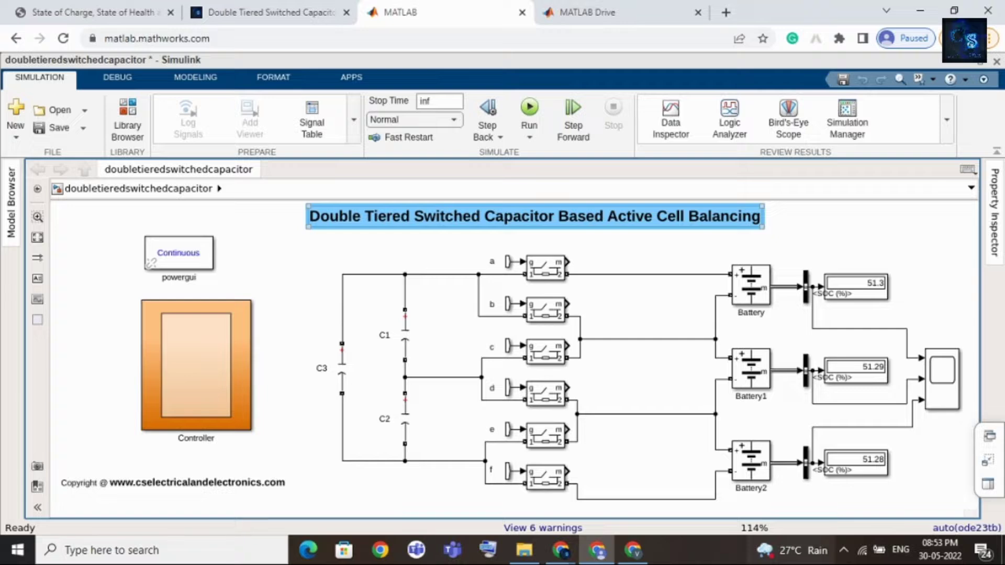
pyautogui.press('Escape')
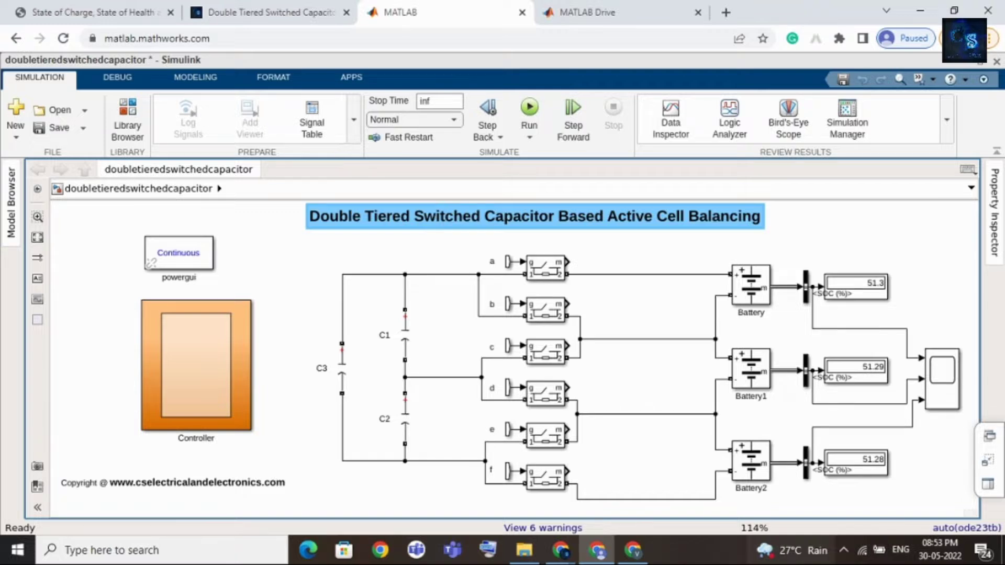
pyautogui.click(271, 12)
pyautogui.scroll(2, 315, 230)
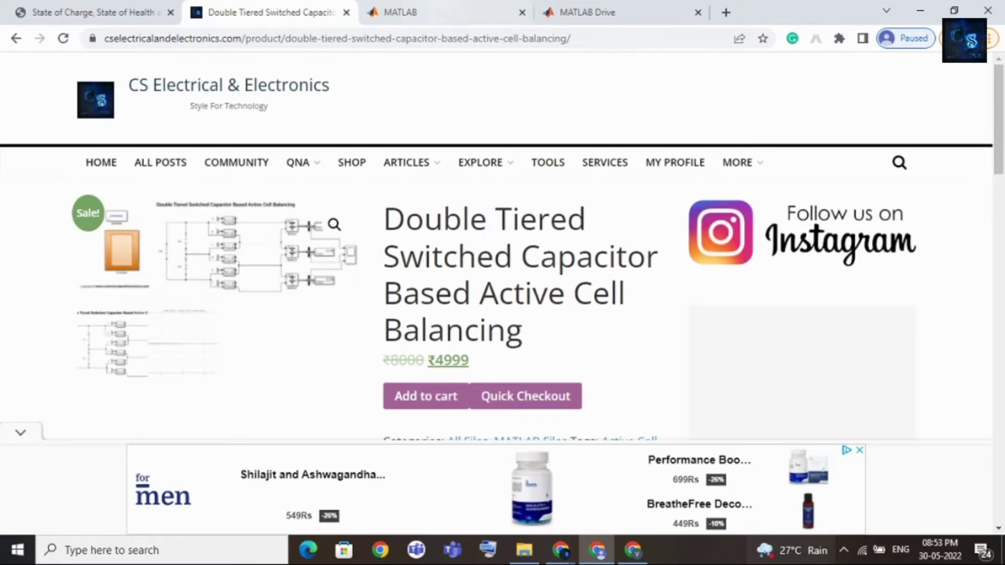
pyautogui.hotkey('ctrl', 'Tab')
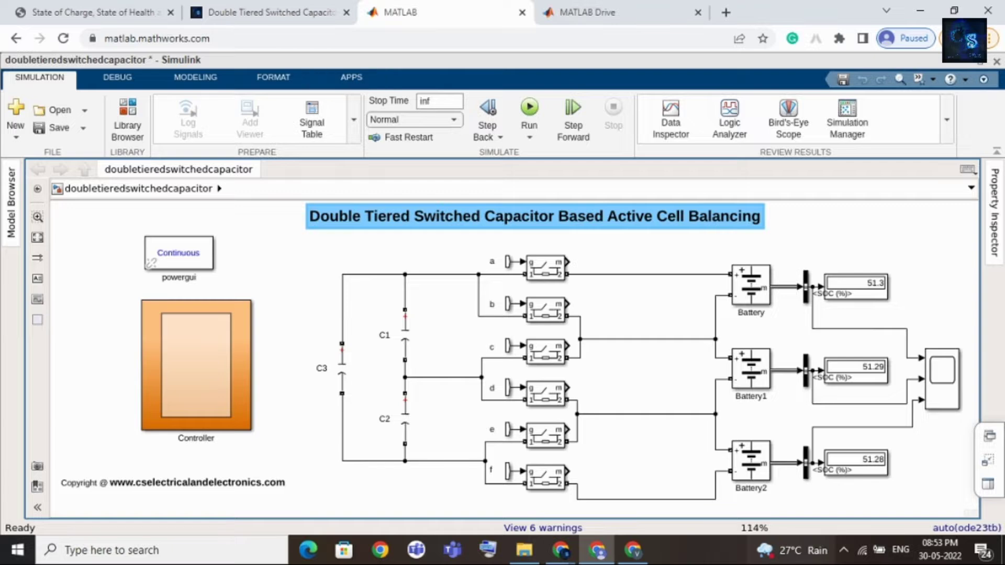
pyautogui.click(635, 312)
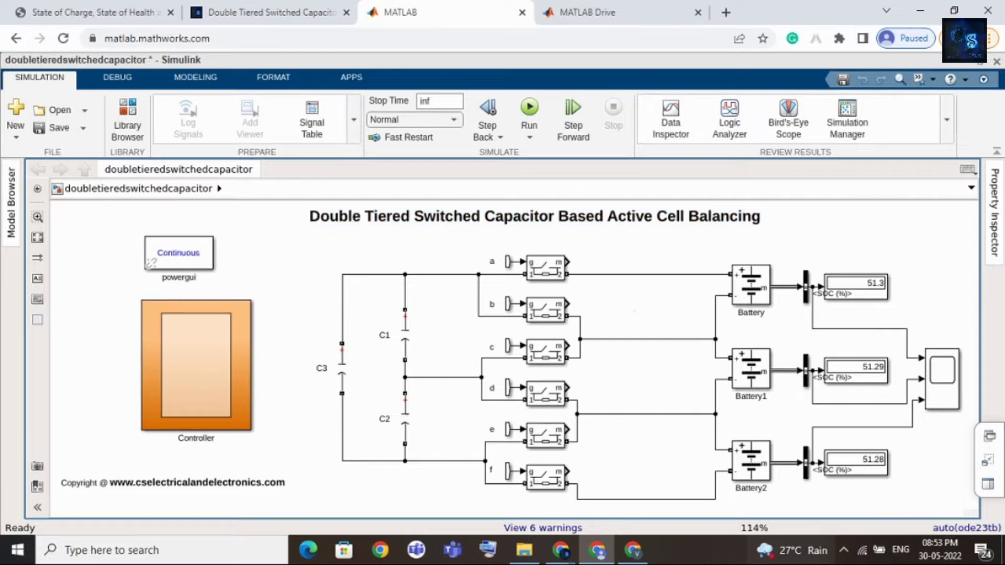
# Check the block parameters of Battery, Battery1 and Battery2, including each one's initial state-of-charge
pyautogui.click(751, 285)
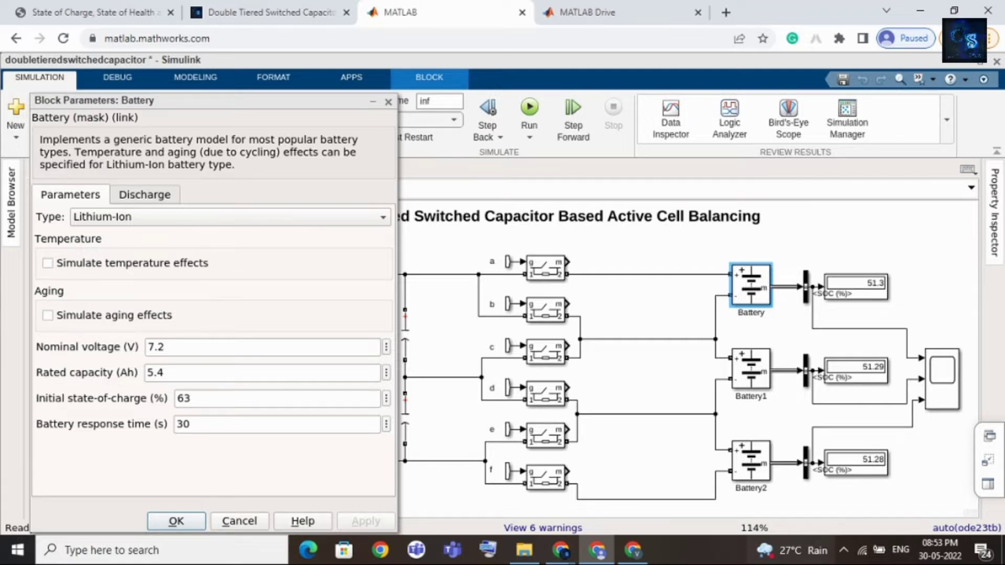
pyautogui.click(176, 521)
pyautogui.click(751, 369)
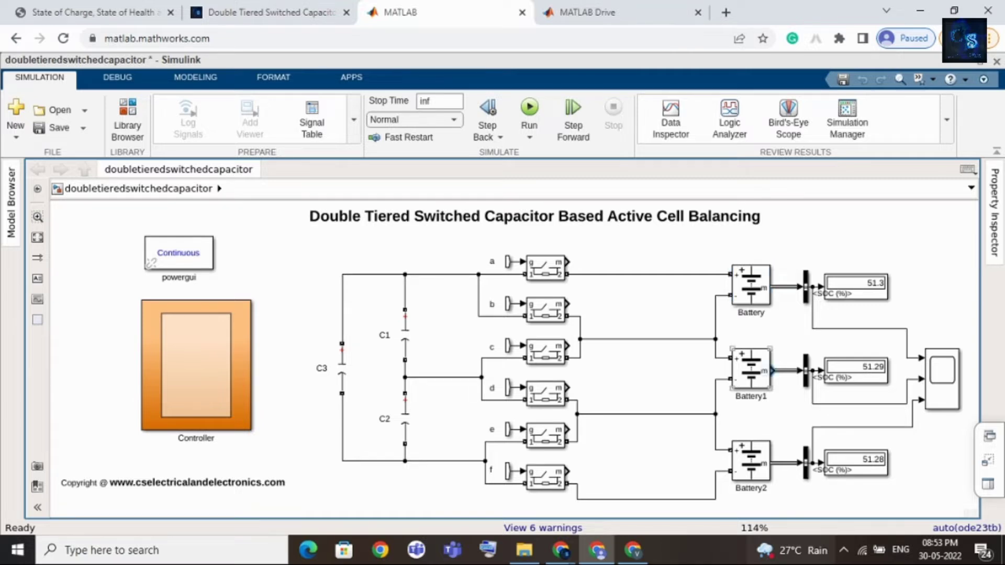
pyautogui.click(751, 369)
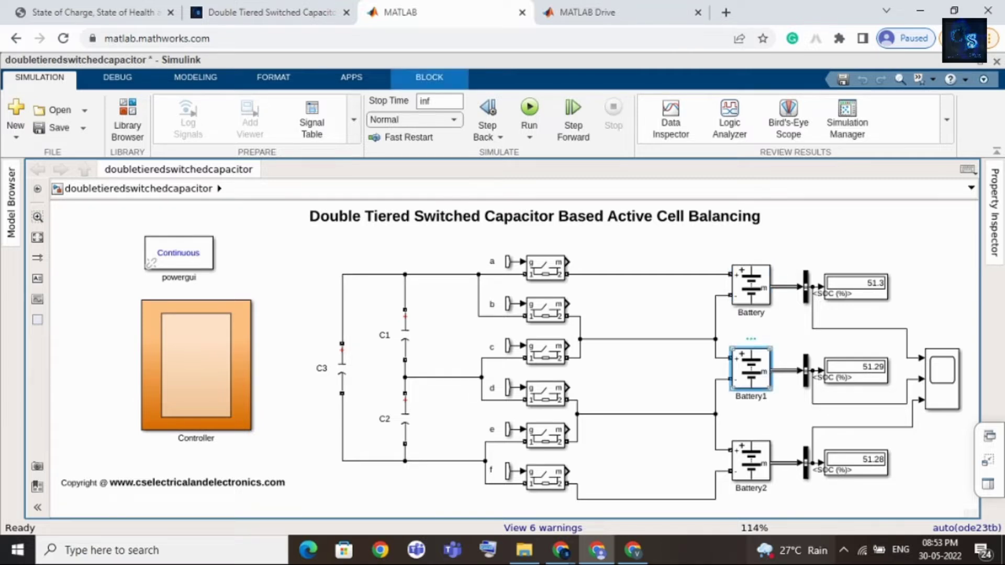
pyautogui.press('Return')
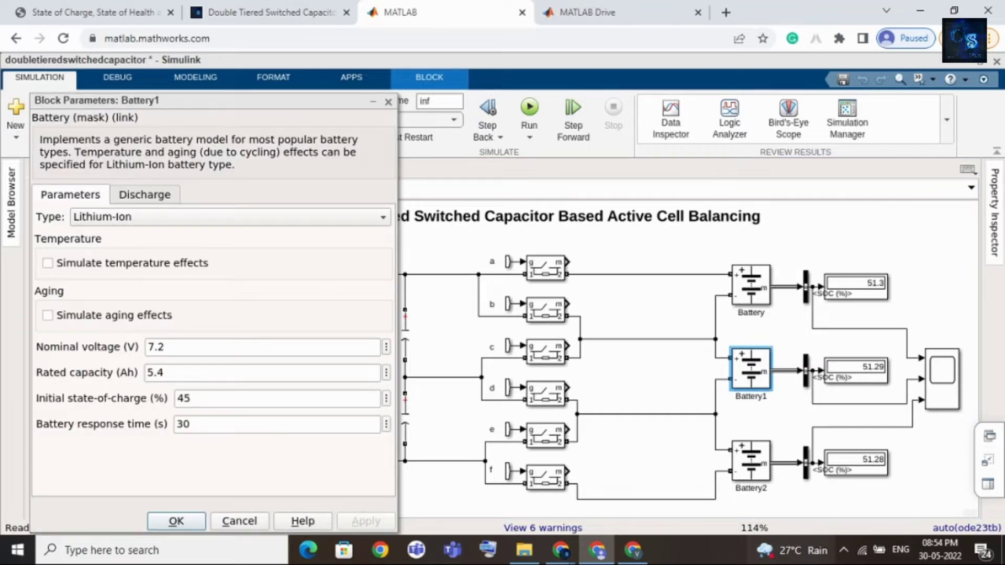
pyautogui.doubleClick(183, 399)
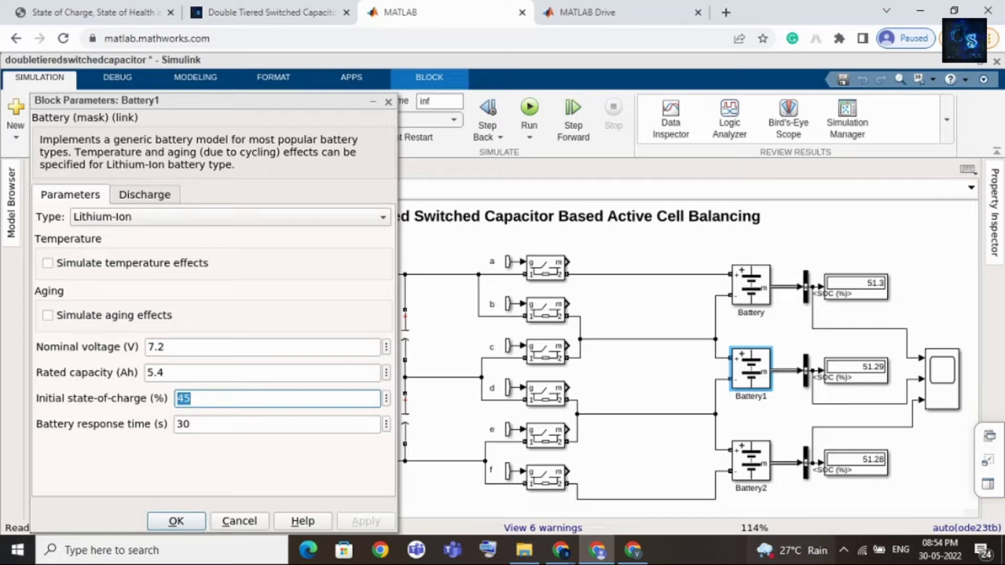
pyautogui.press('Return')
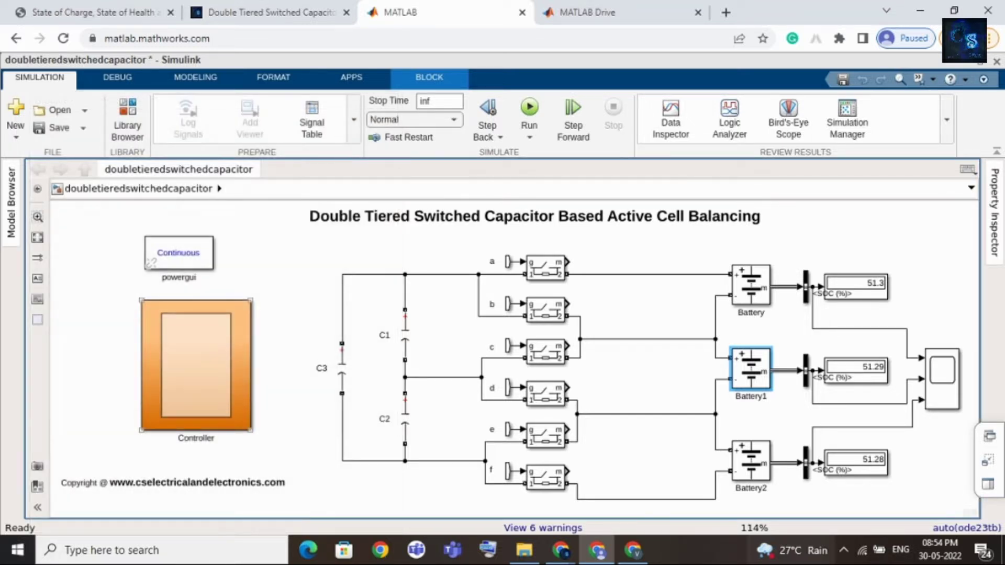
pyautogui.click(751, 461)
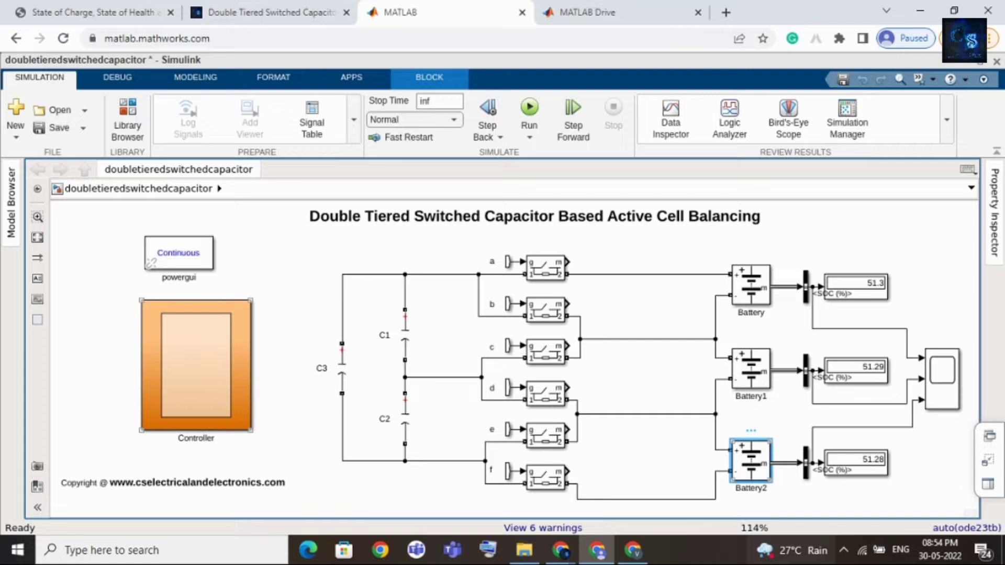
pyautogui.doubleClick(751, 461)
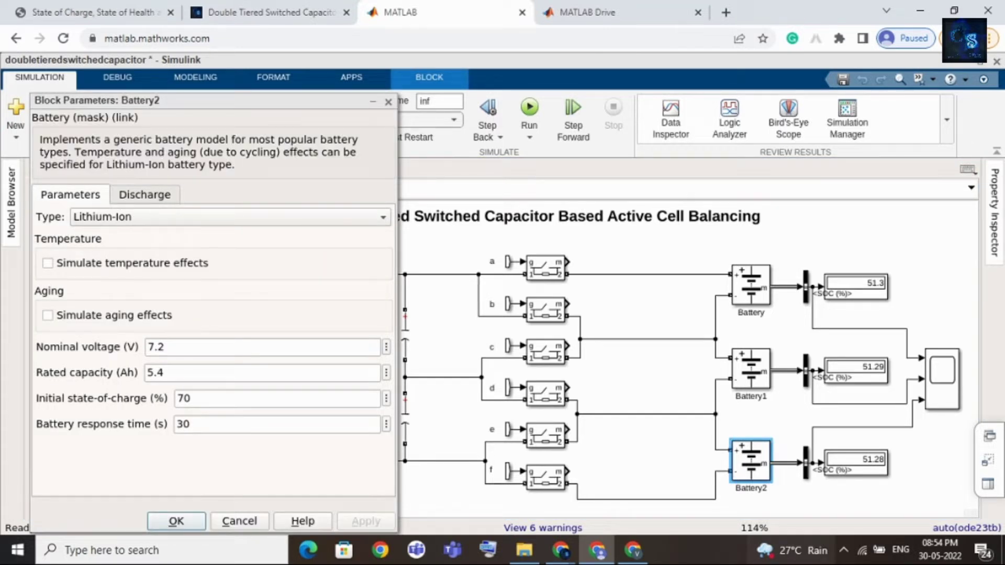
pyautogui.press('Return')
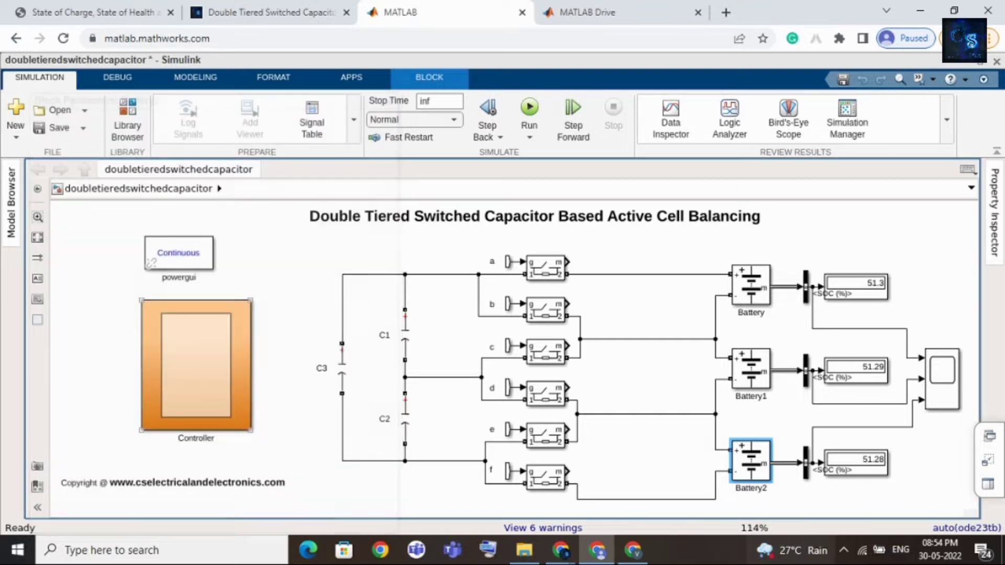
pyautogui.click(679, 305)
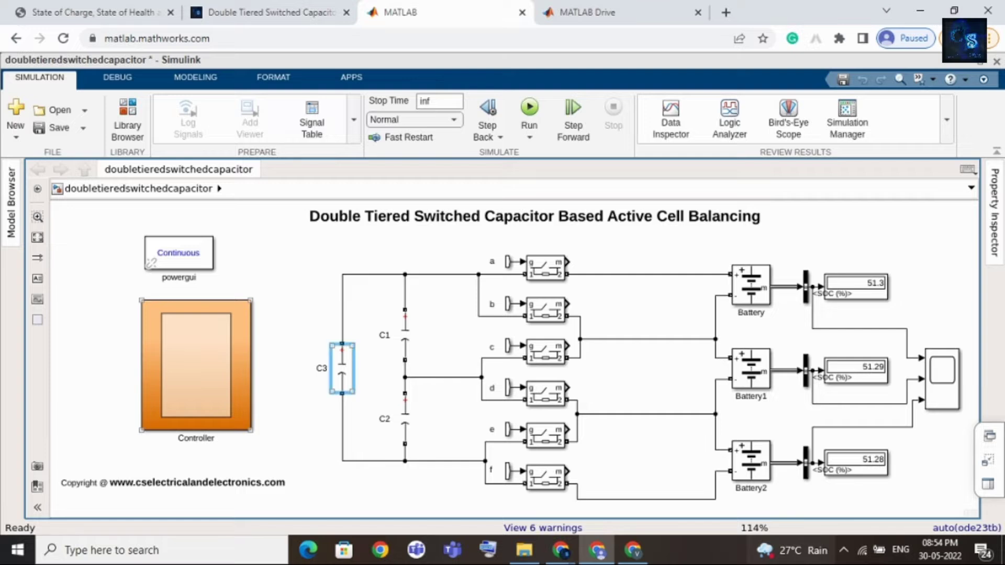
# Read the description of the DTSC balancing method and its second capacitor tier on the product web page
pyautogui.click(342, 368)
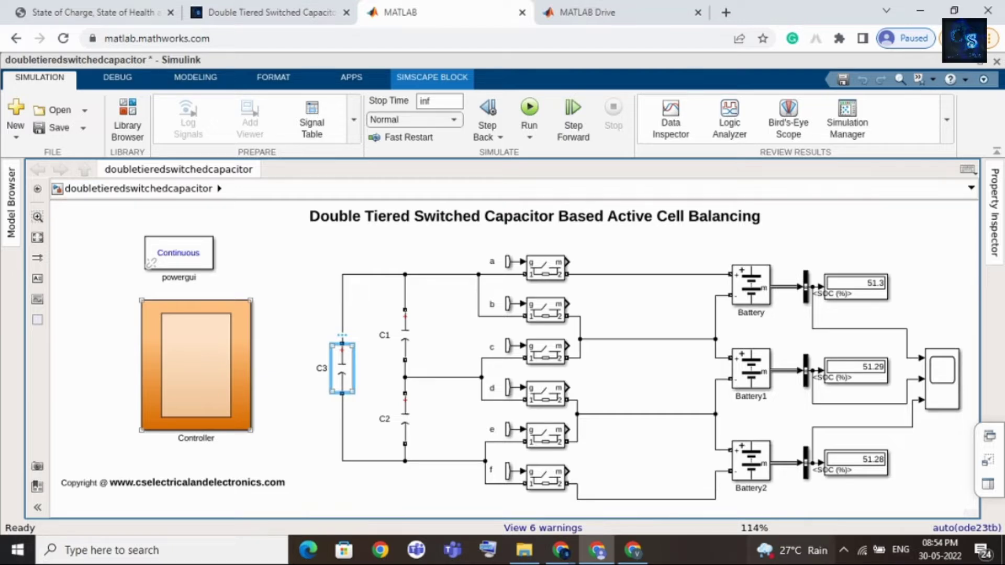
pyautogui.click(270, 12)
pyautogui.scroll(-10, 367, 262)
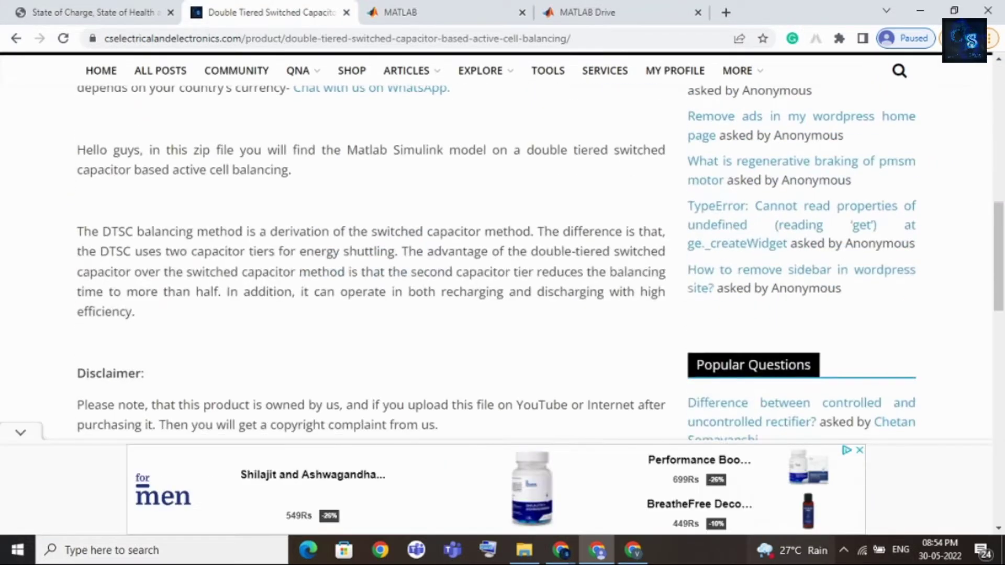
pyautogui.tripleClick(270, 271)
pyautogui.click(270, 272)
pyautogui.moveTo(304, 70)
pyautogui.moveTo(407, 251); pyautogui.dragTo(380, 272)
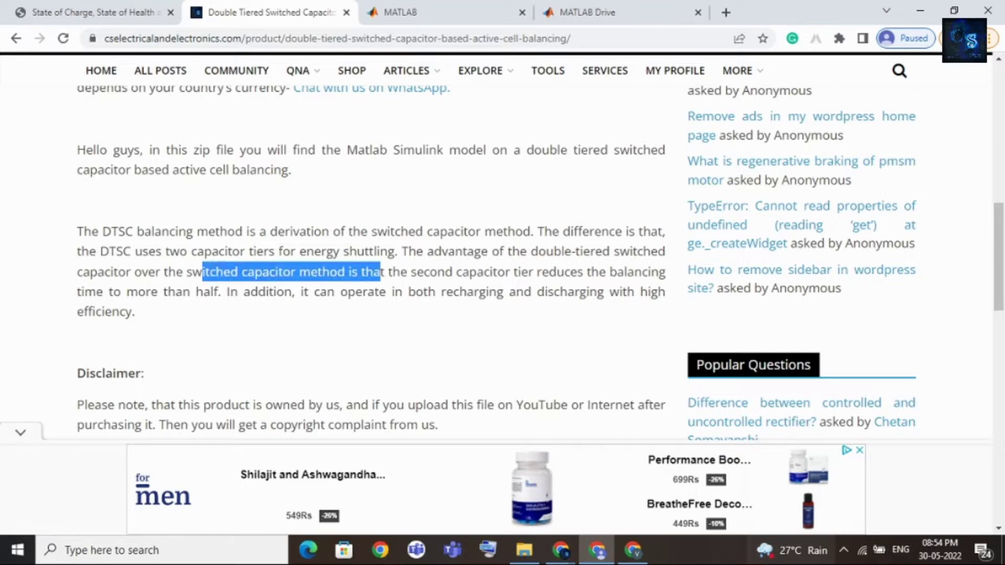
pyautogui.click(381, 272)
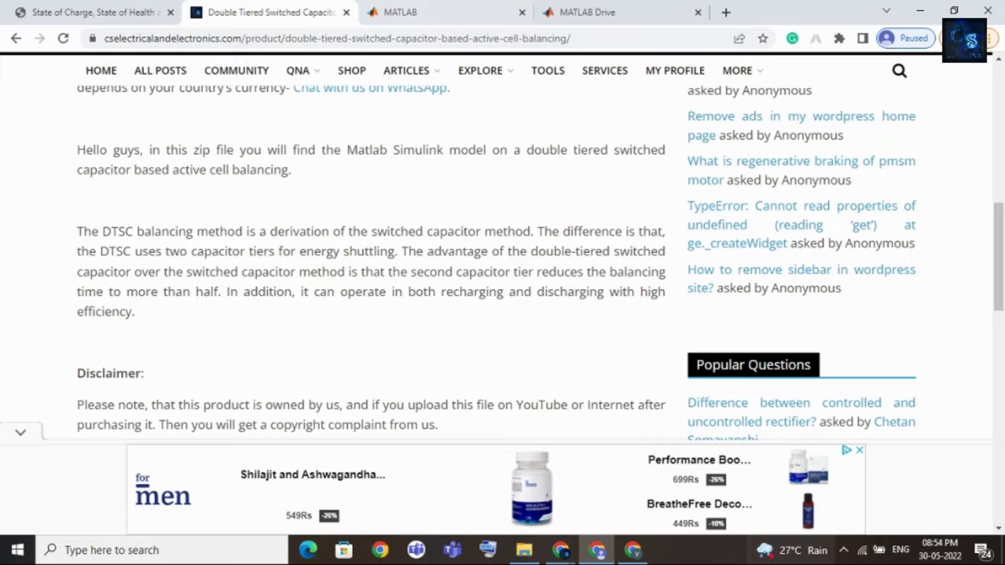
# Switch back to the Simulink model and run the simulation, watching the three battery SOC displays
pyautogui.click(432, 11)
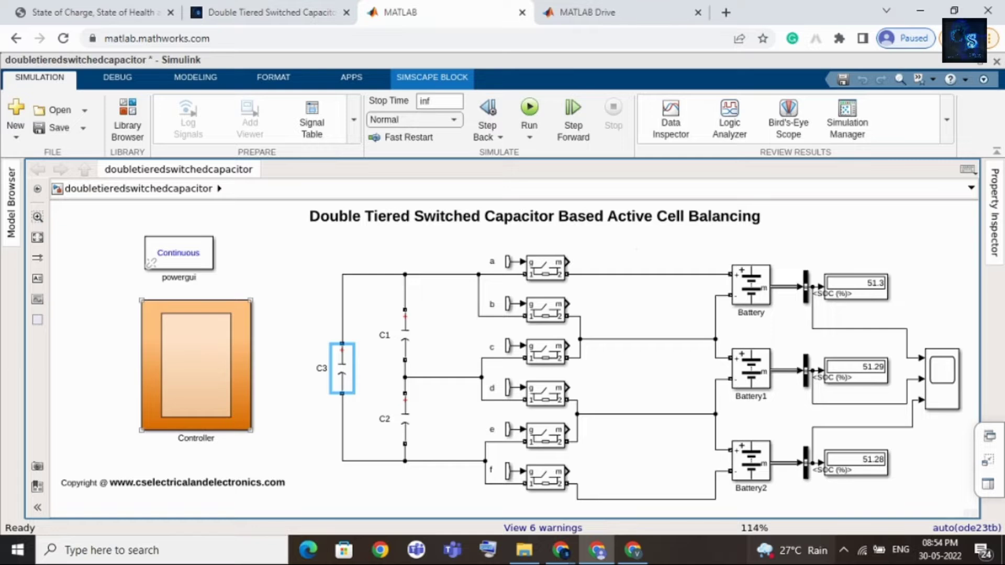
pyautogui.click(530, 112)
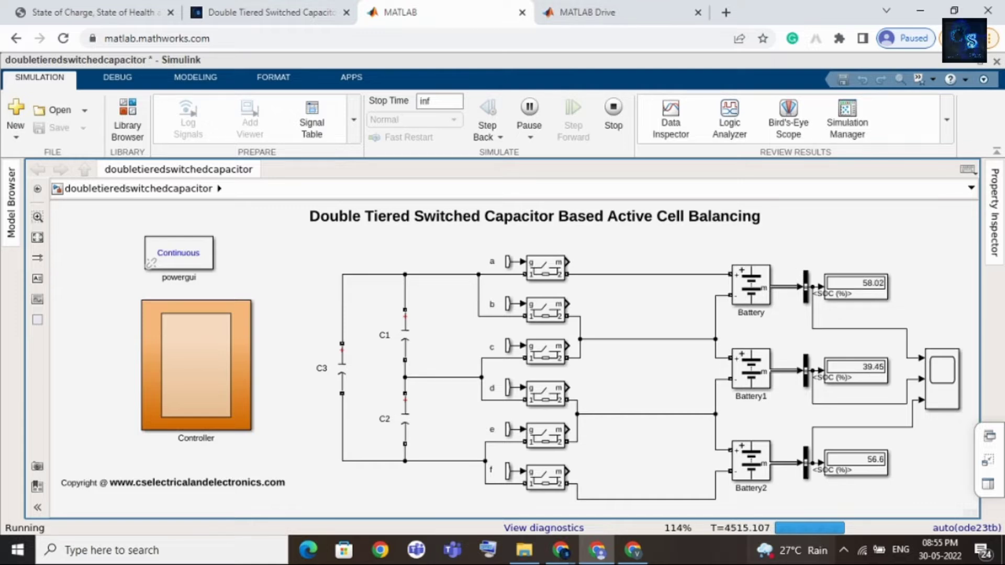
pyautogui.scroll(1, 928, 496)
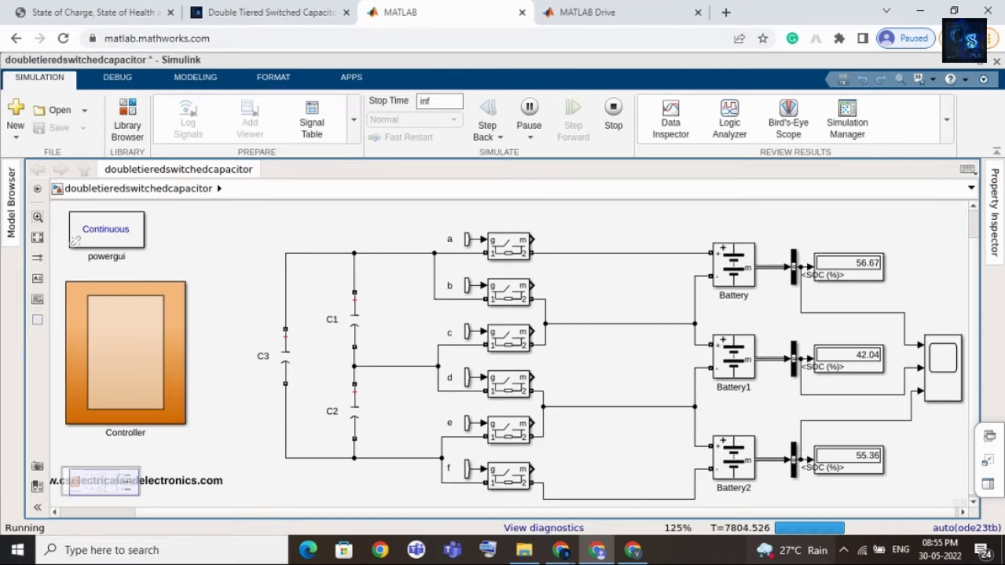
pyautogui.scroll(1, 929, 477)
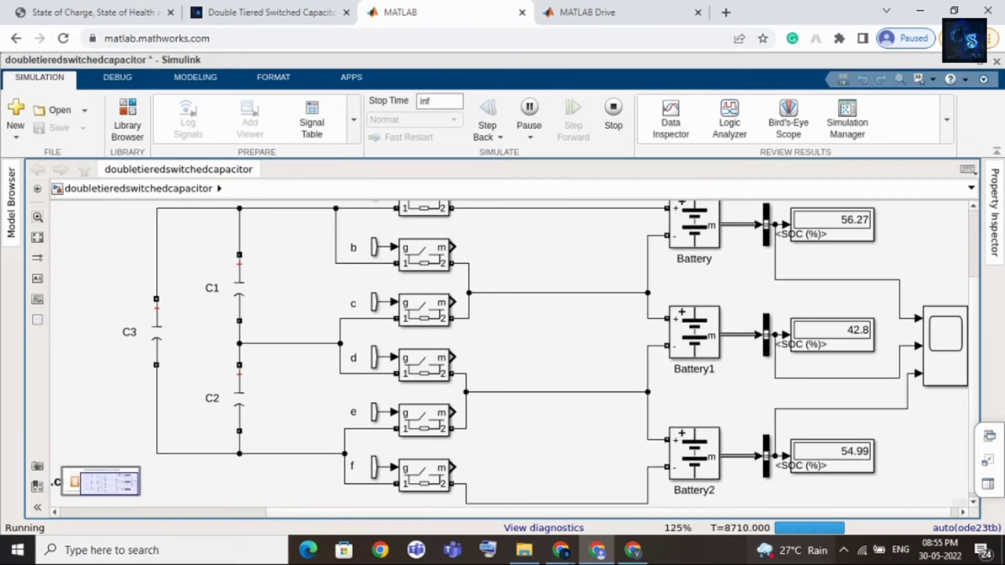
pyautogui.scroll(-1, 923, 460)
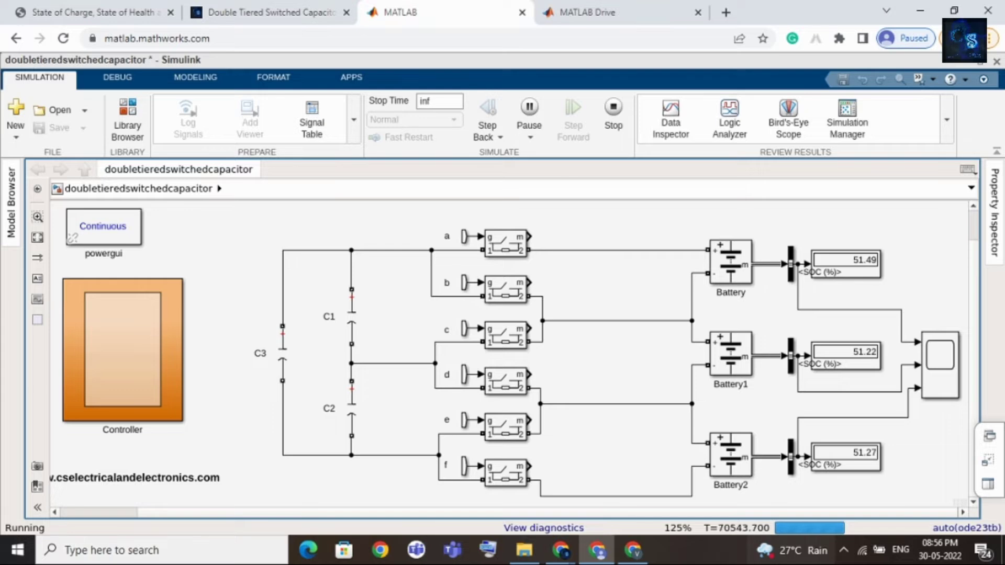
# Open the Scope during the run and scale its axes to fit the three SOC signals
pyautogui.click(940, 364)
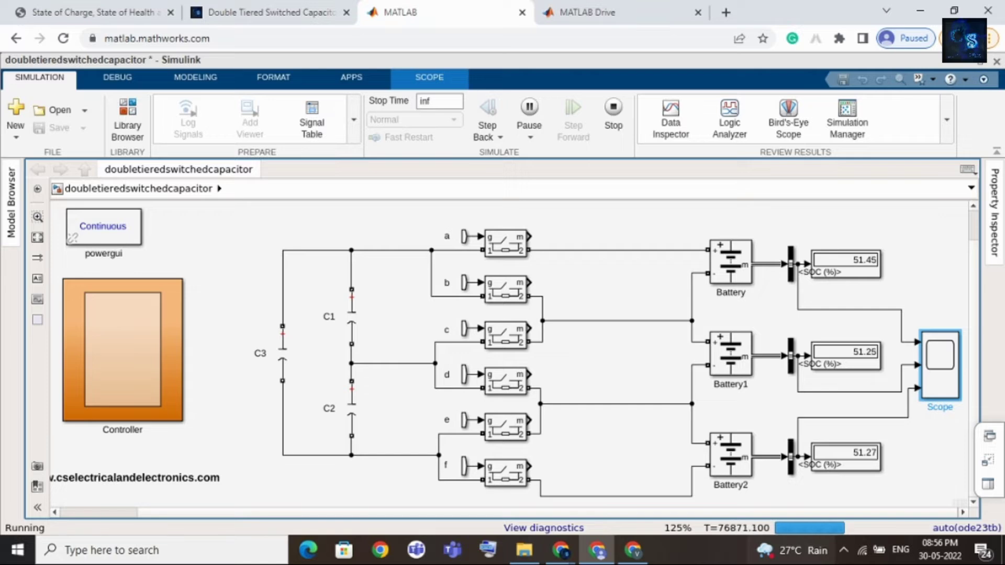
pyautogui.press('Return')
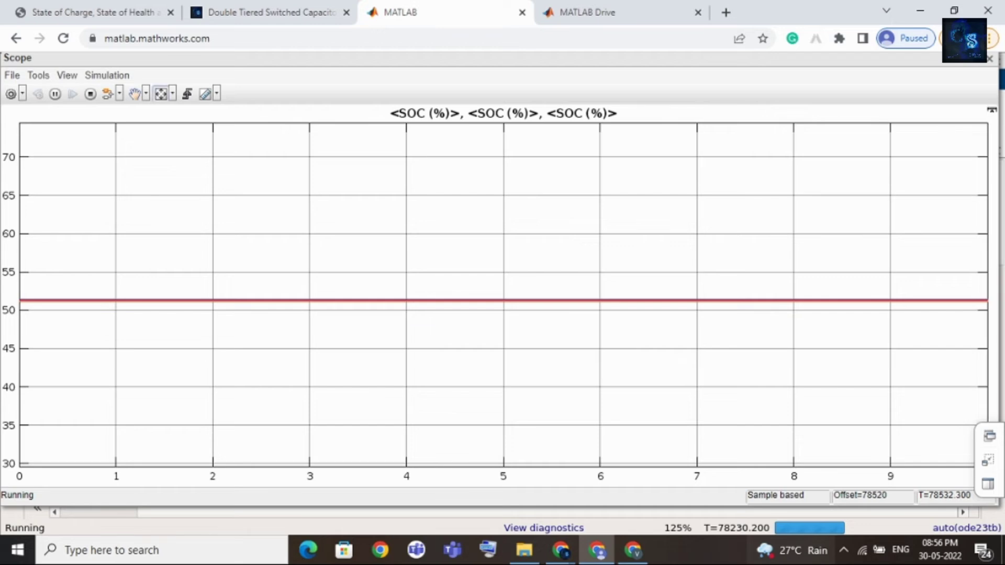
pyautogui.click(160, 94)
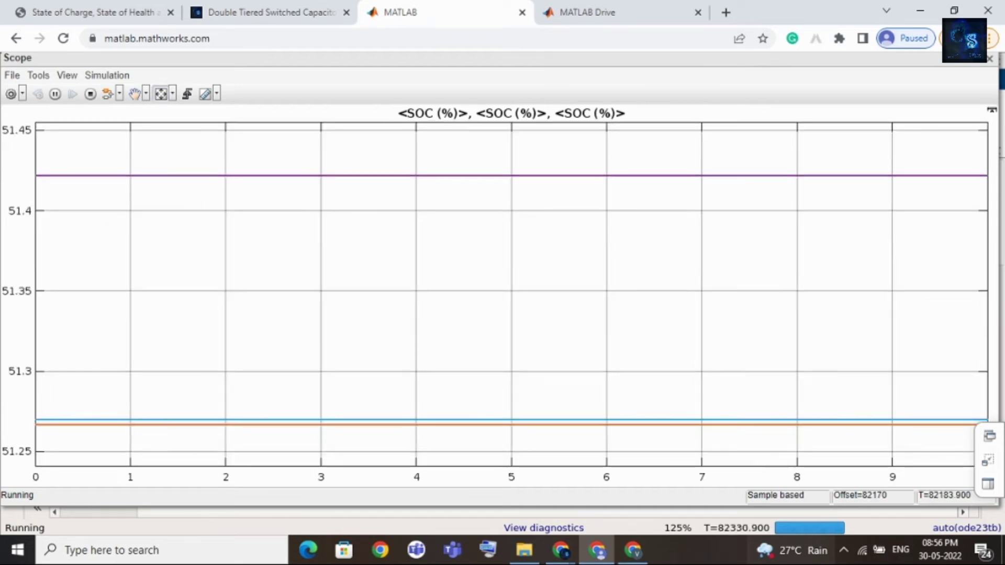
pyautogui.hotkey('ctrl', 'a')
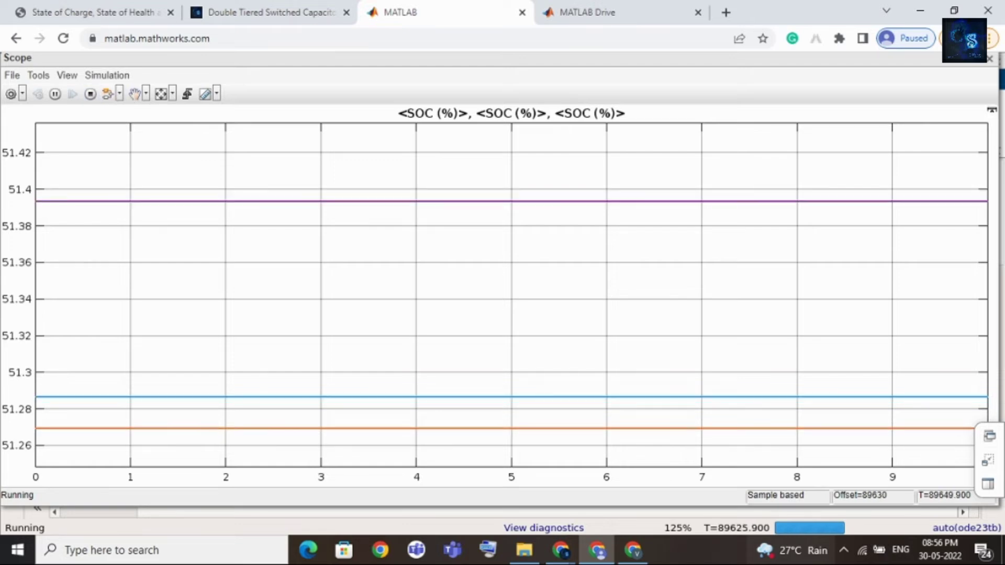
# Stop the simulation, scale the Scope's X and Y axes to show the complete SOC curves, and close the Scope
pyautogui.click(90, 94)
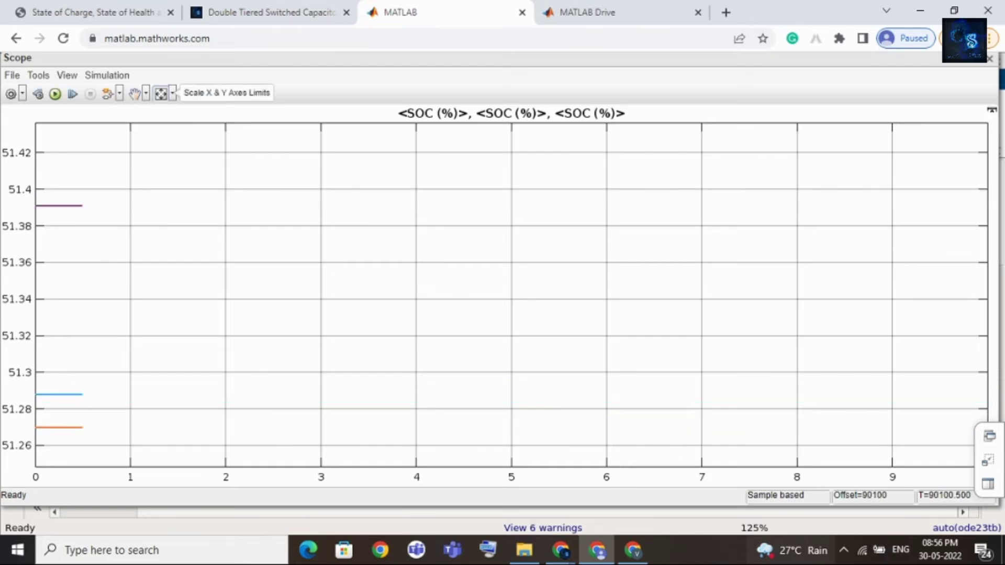
pyautogui.click(161, 93)
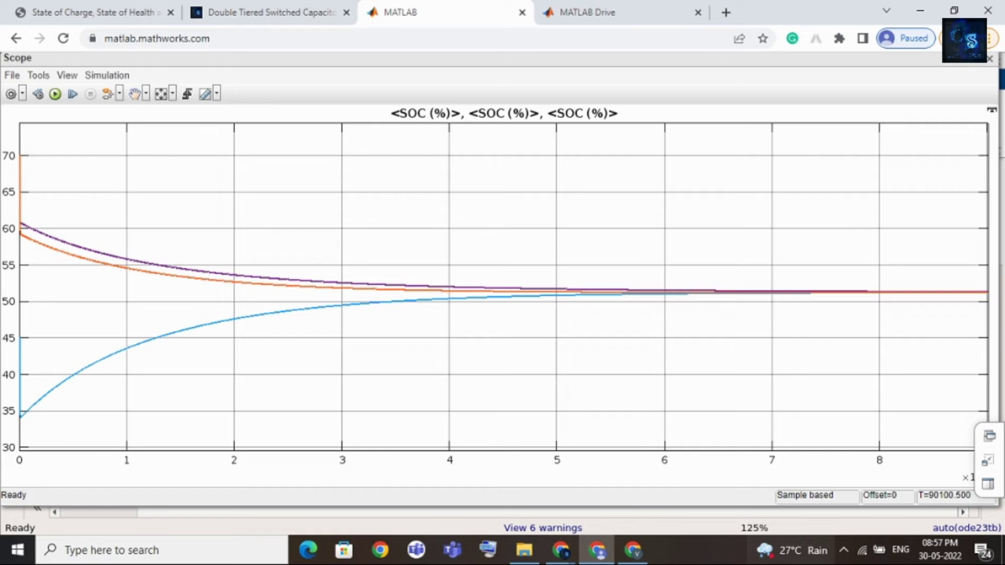
pyautogui.click(989, 58)
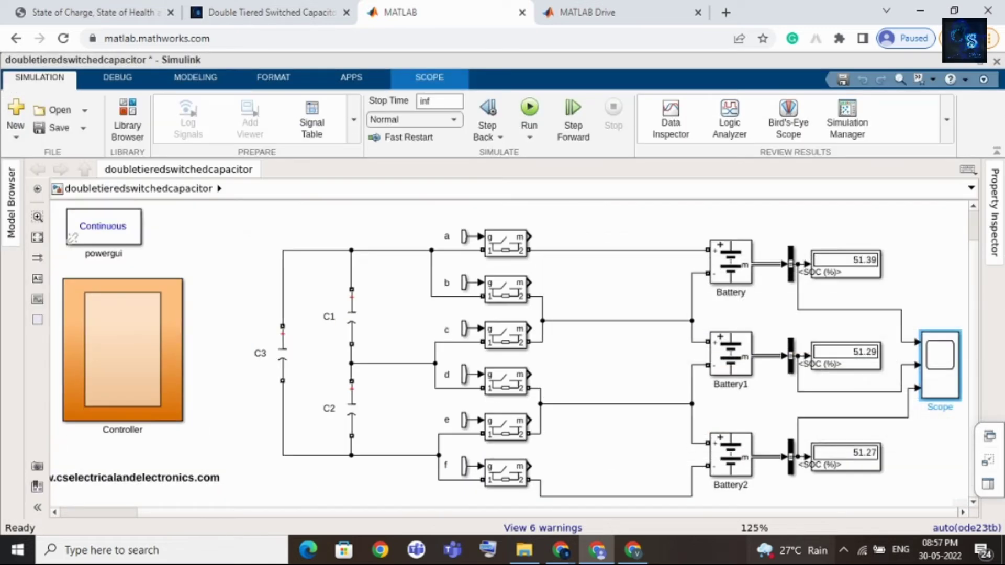
# Set the initial state-of-charge of the uppermost Battery block to 50%
pyautogui.click(731, 262)
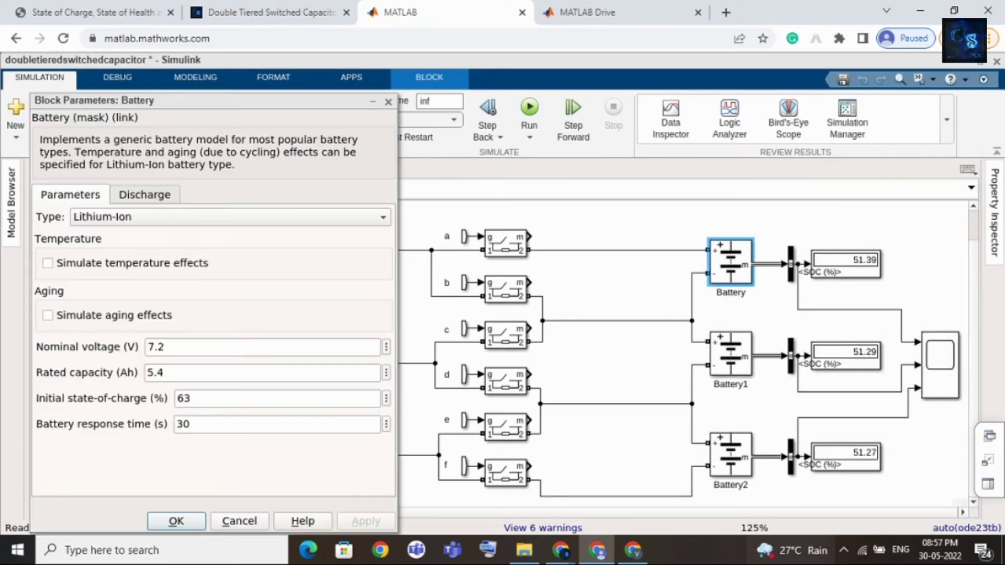
pyautogui.doubleClick(183, 398)
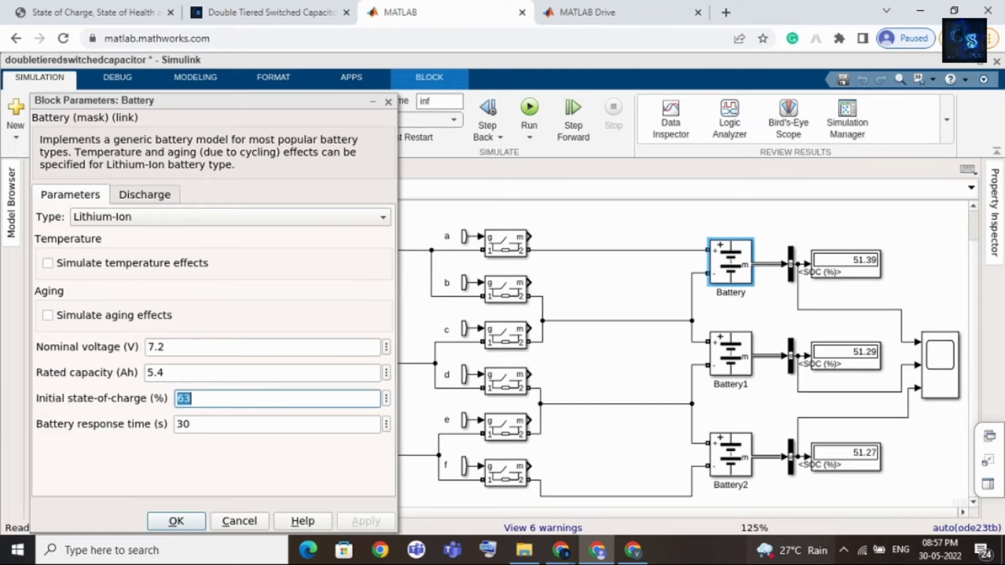
pyautogui.write('50')
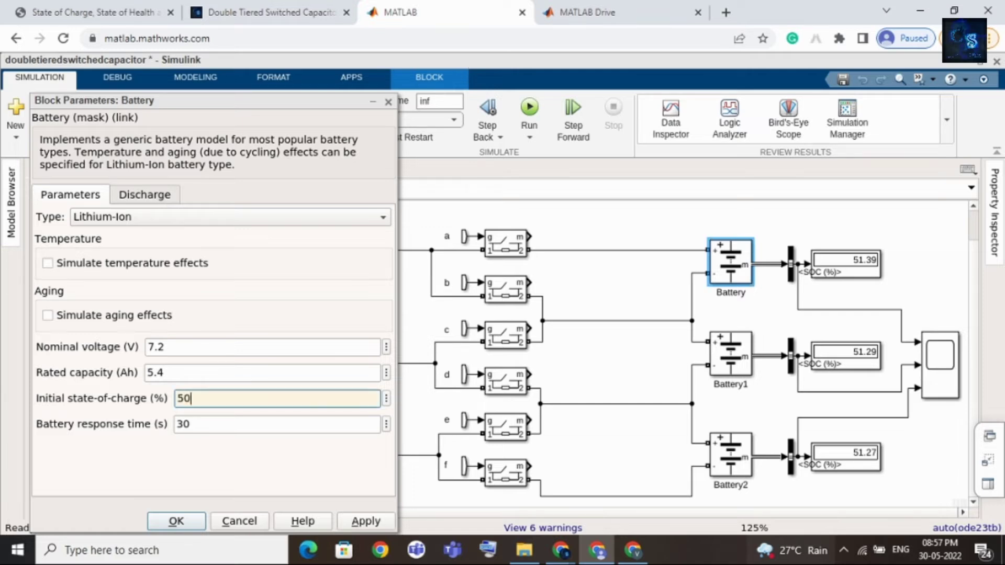
pyautogui.hotkey('ctrl', 'a')
pyautogui.press('Return')
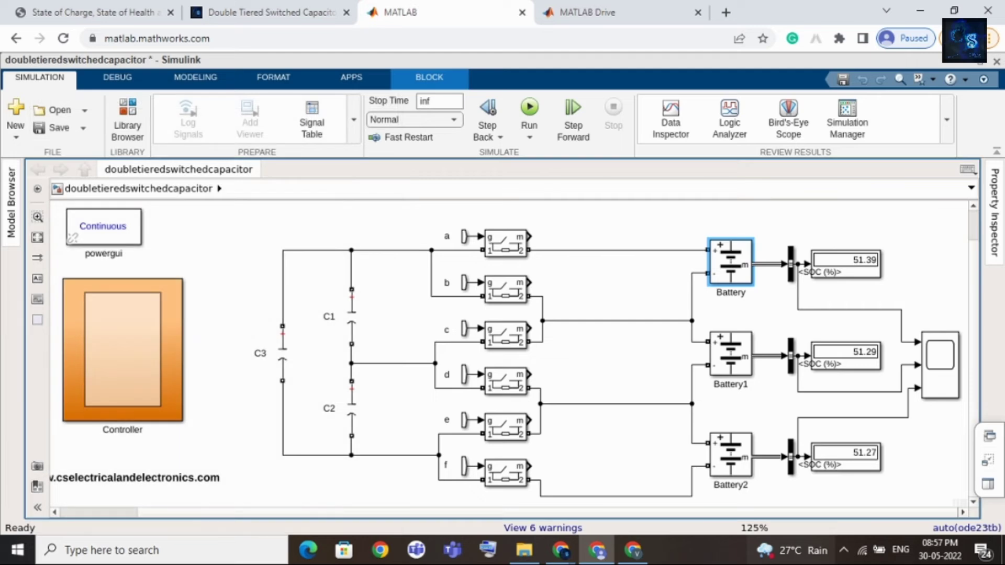
# Set the initial state-of-charge of the Battery1 block to 40%
pyautogui.click(730, 354)
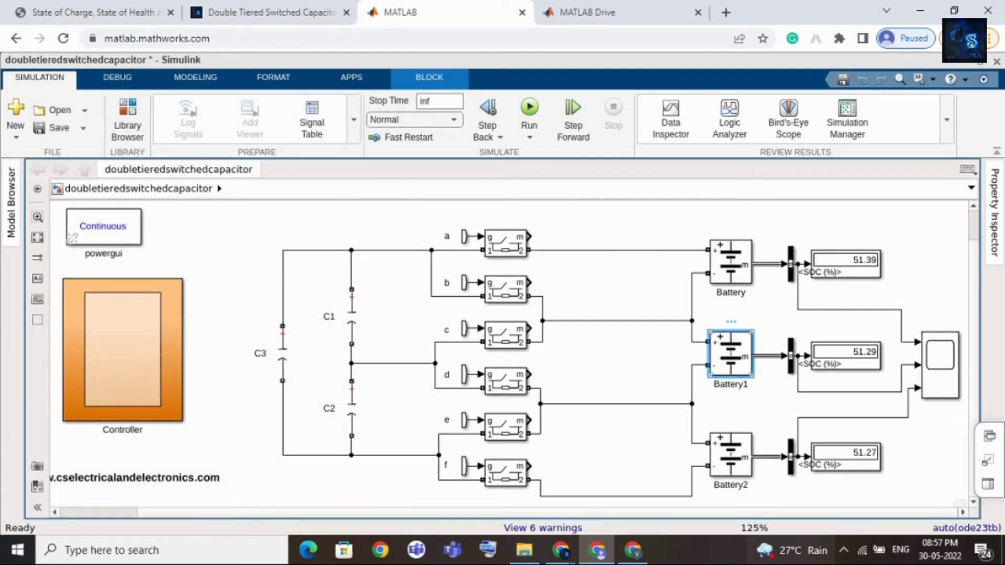
pyautogui.doubleClick(731, 356)
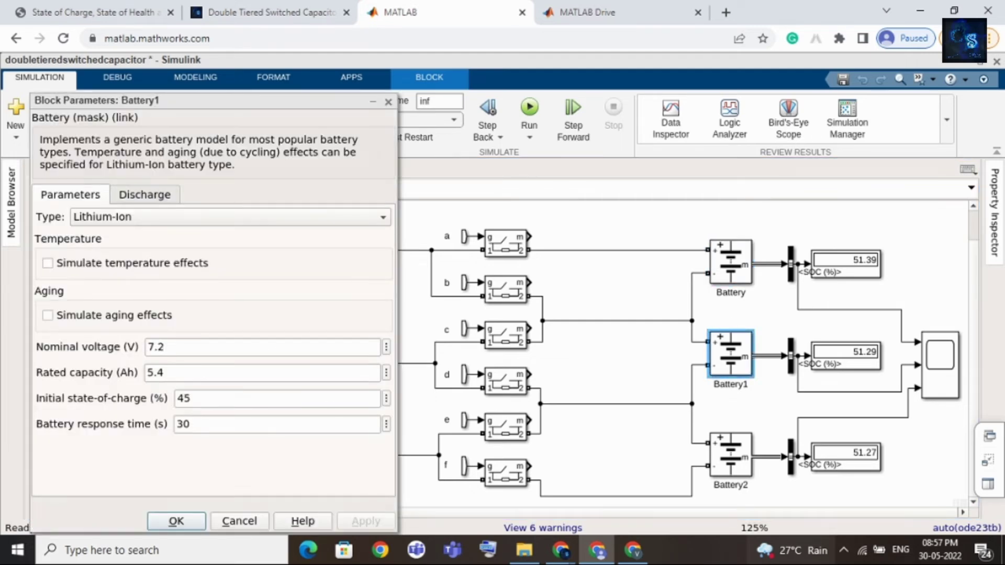
pyautogui.doubleClick(183, 398)
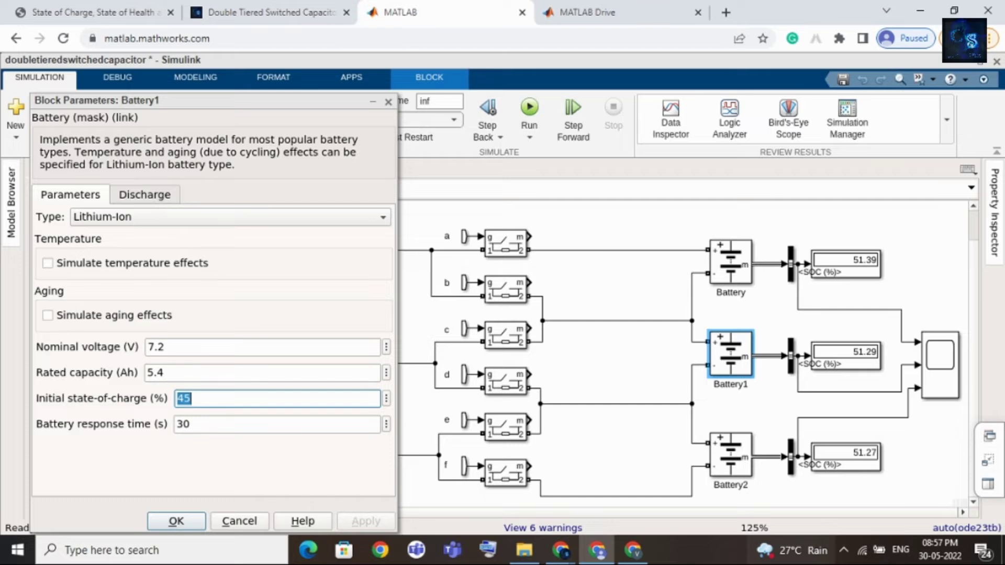
pyautogui.write('40')
pyautogui.hotkey('ctrl', 'a')
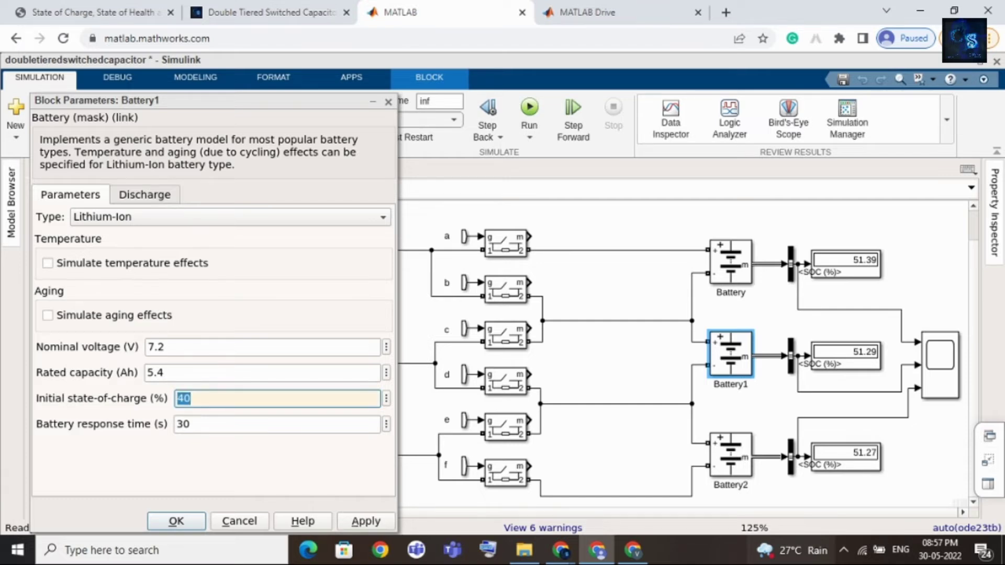
pyautogui.press('Return')
# Check the initial state-of-charge in the Battery2 block's parameters and accept the dialog
pyautogui.click(731, 454)
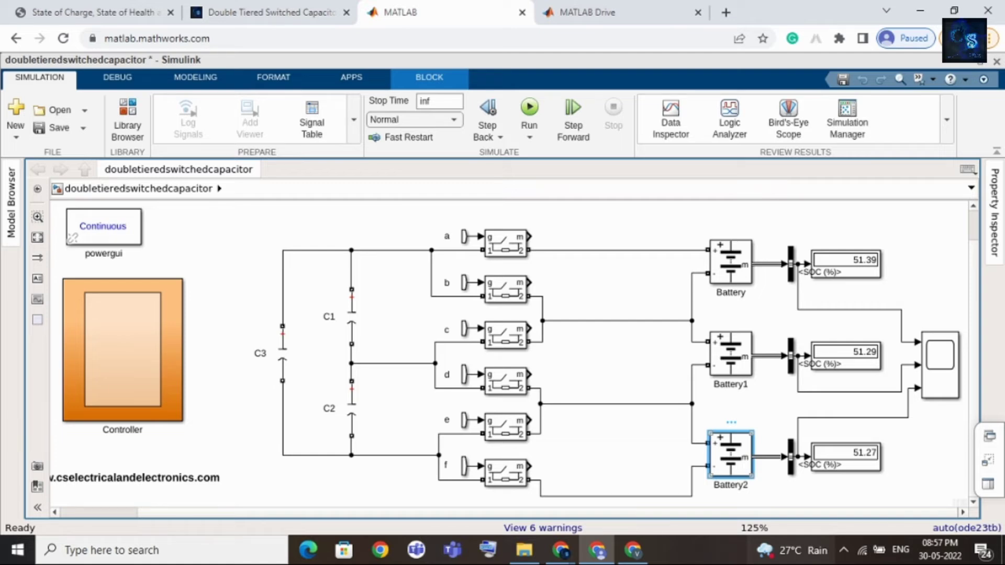
pyautogui.doubleClick(731, 454)
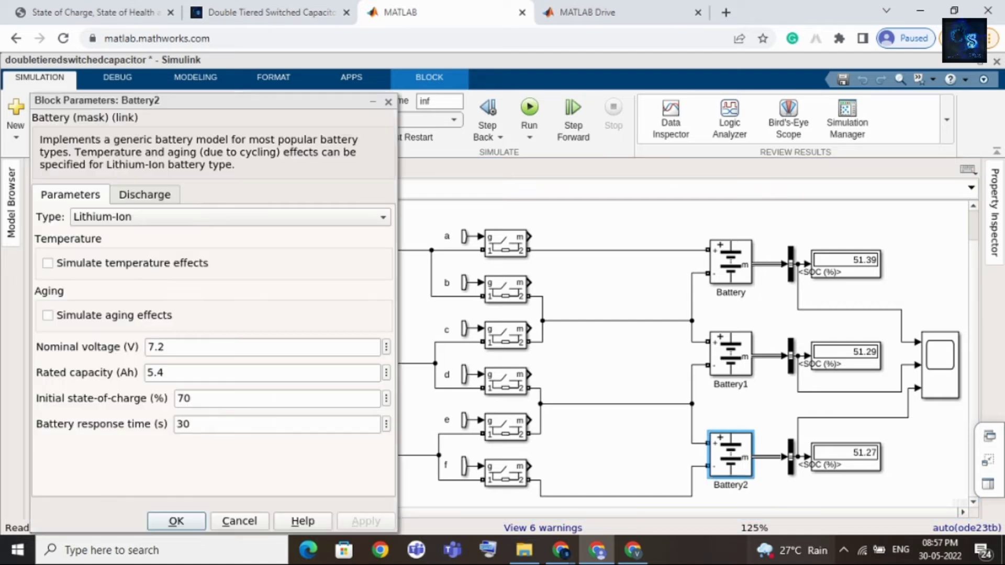
pyautogui.doubleClick(184, 399)
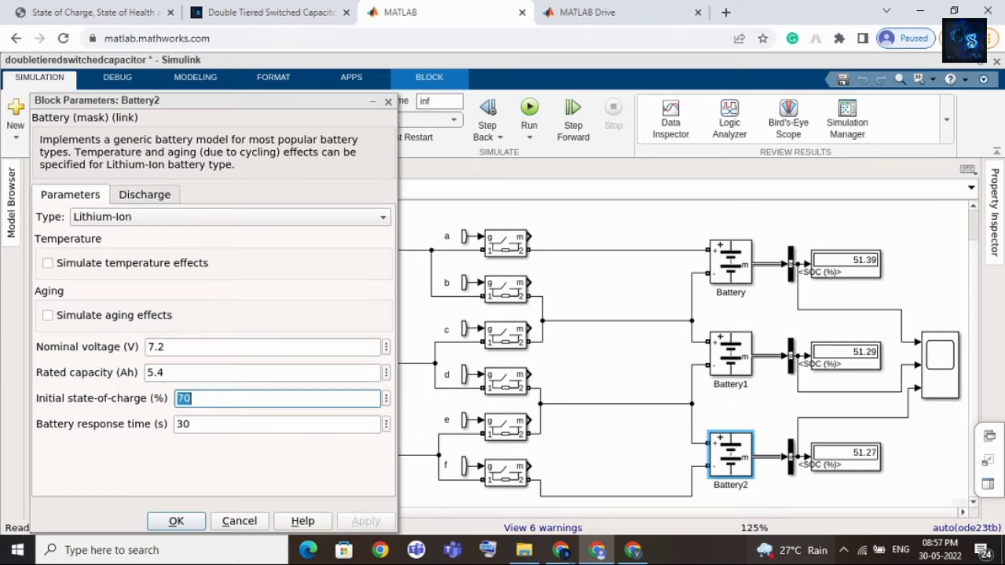
pyautogui.press('Return')
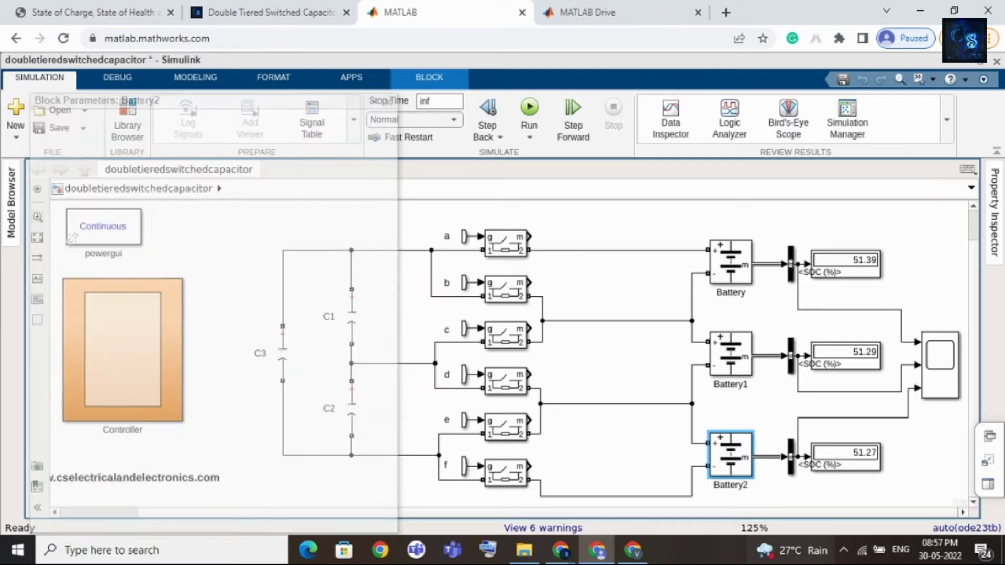
# Run the simulation with the new initial charges and watch the SOC displays of Battery, Battery1 and Battery2 converge
pyautogui.click(529, 110)
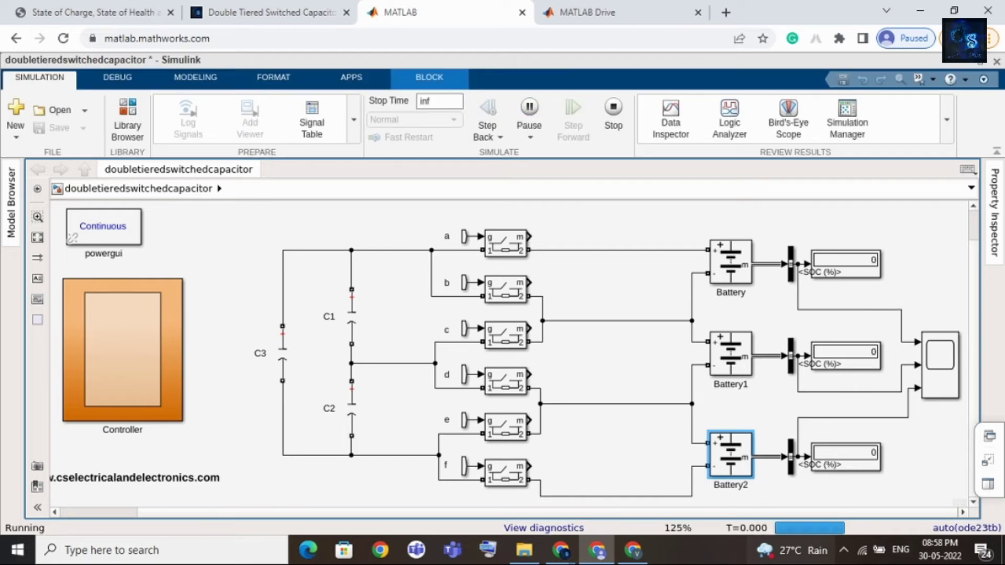
pyautogui.scroll(1, 937, 460)
pyautogui.press('Escape')
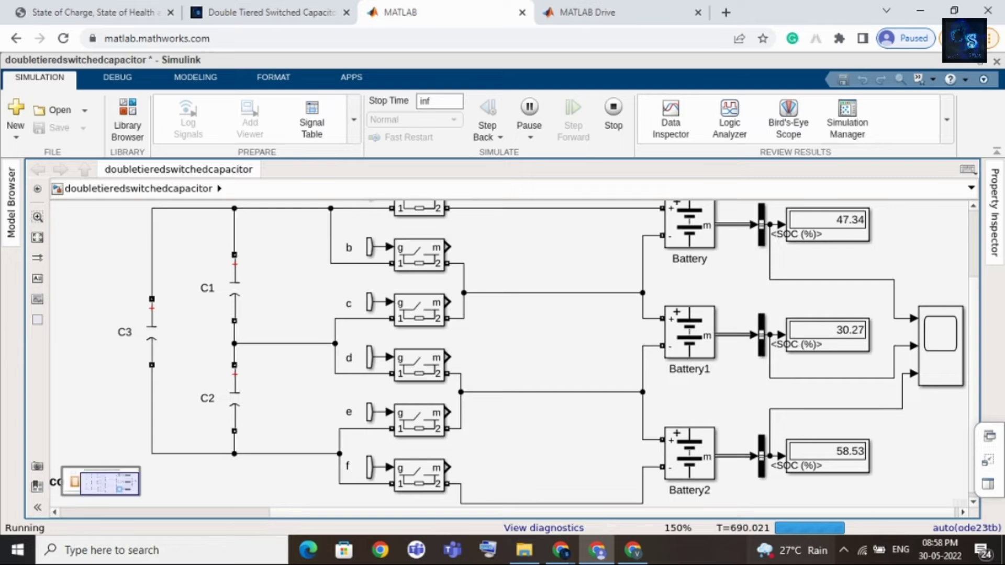
pyautogui.scroll(-2, 899, 447)
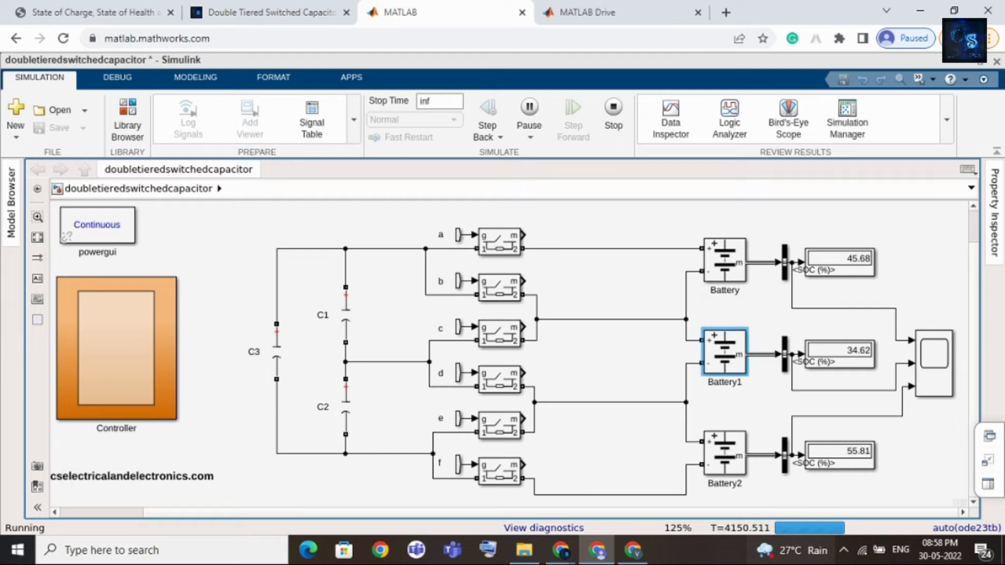
pyautogui.click(725, 352)
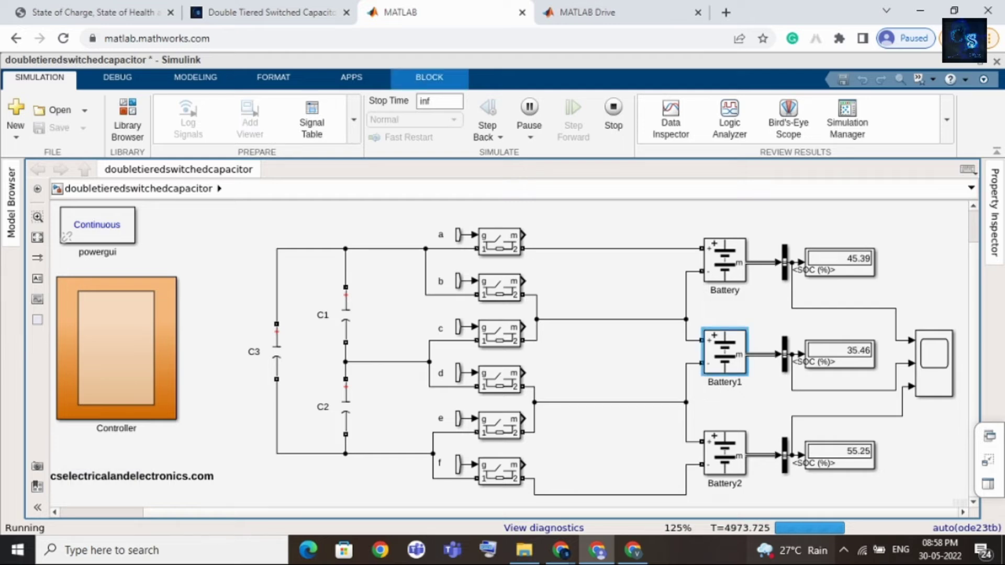
pyautogui.press('Escape')
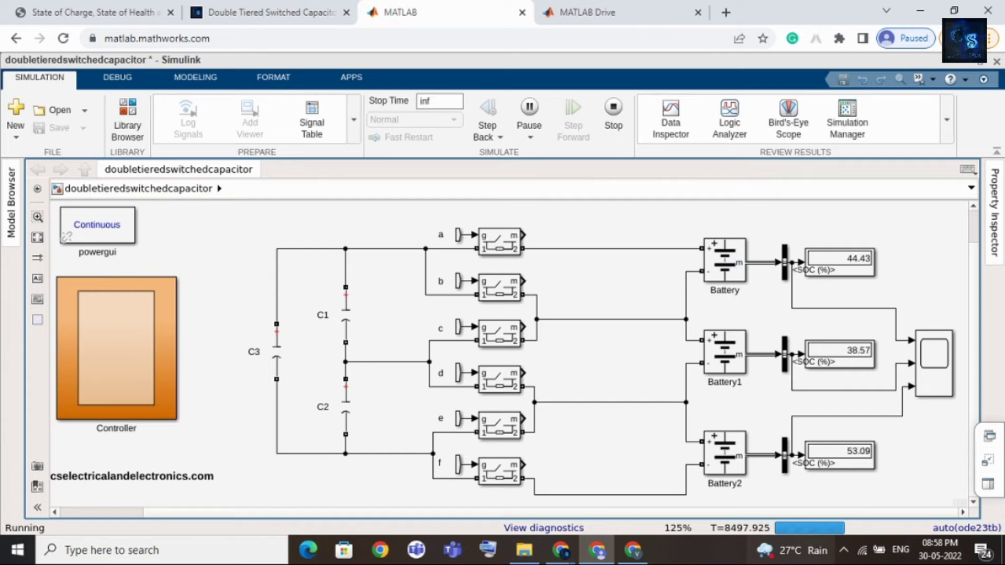
pyautogui.click(724, 352)
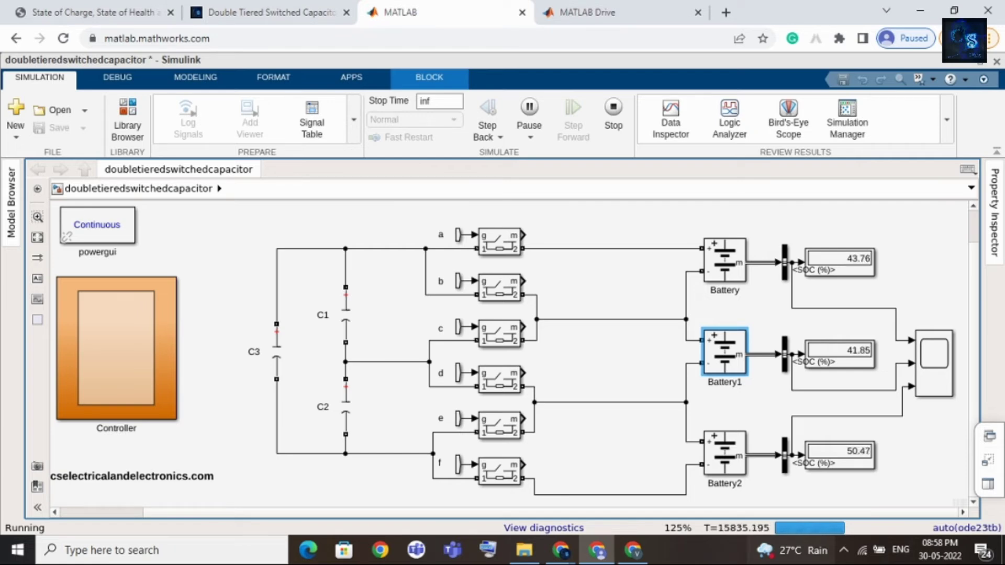
pyautogui.press('Escape')
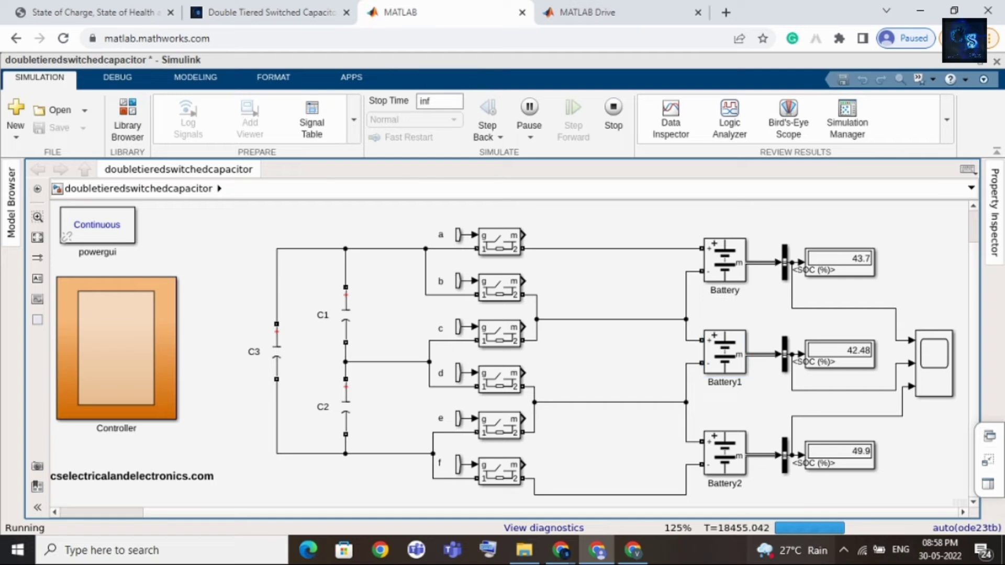
pyautogui.click(725, 454)
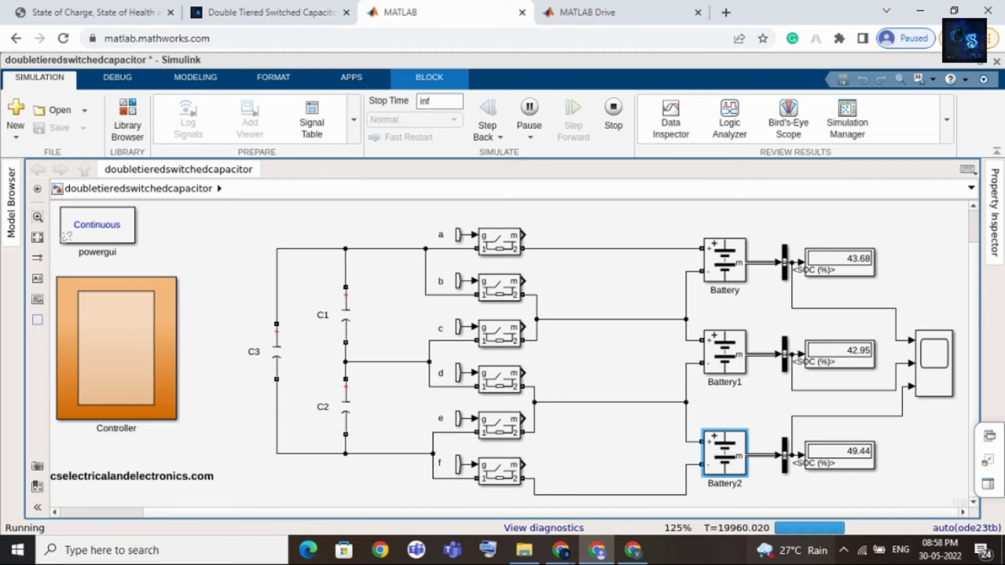
pyautogui.press('Escape')
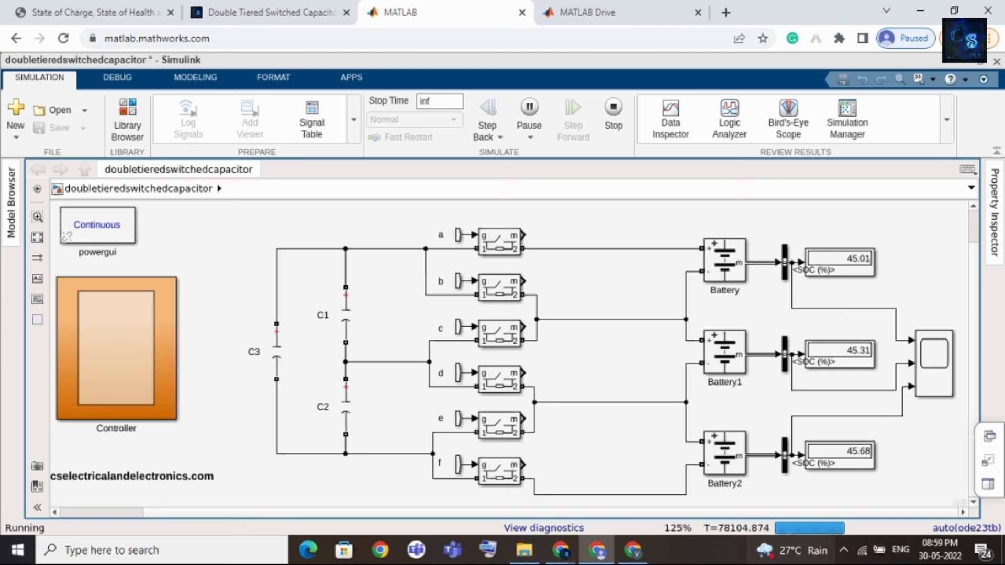
# Switch to the CS Electrical & Electronics website, open its shop page and browse the cell balancing model listings
pyautogui.click(270, 12)
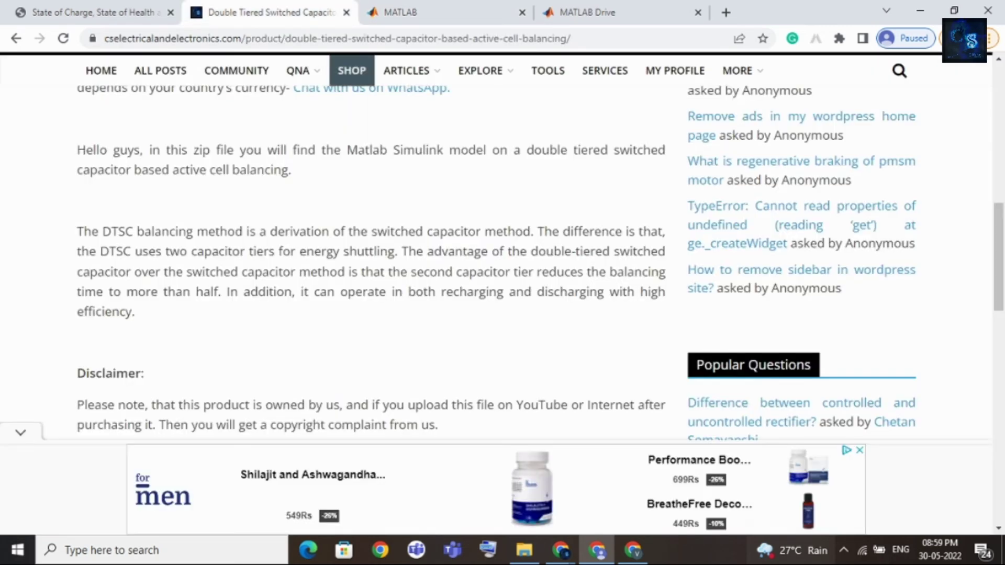
pyautogui.click(351, 71)
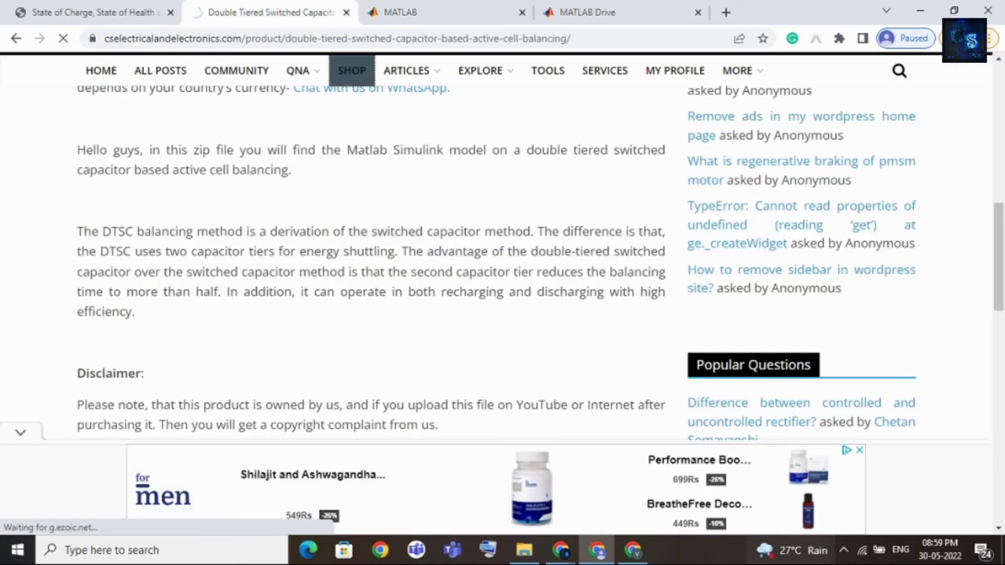
pyautogui.scroll(4, 366, 251)
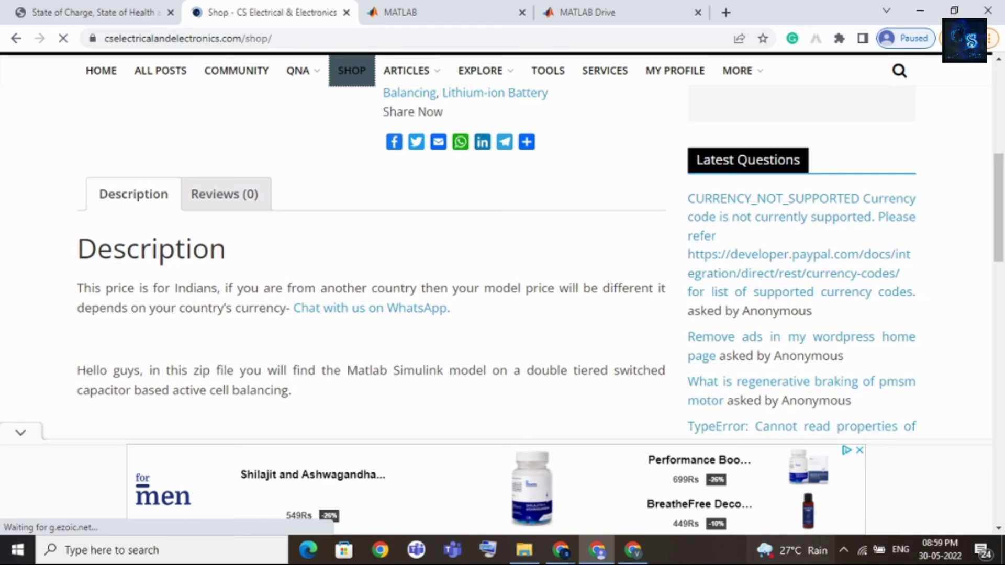
pyautogui.scroll(-3, 578, 283)
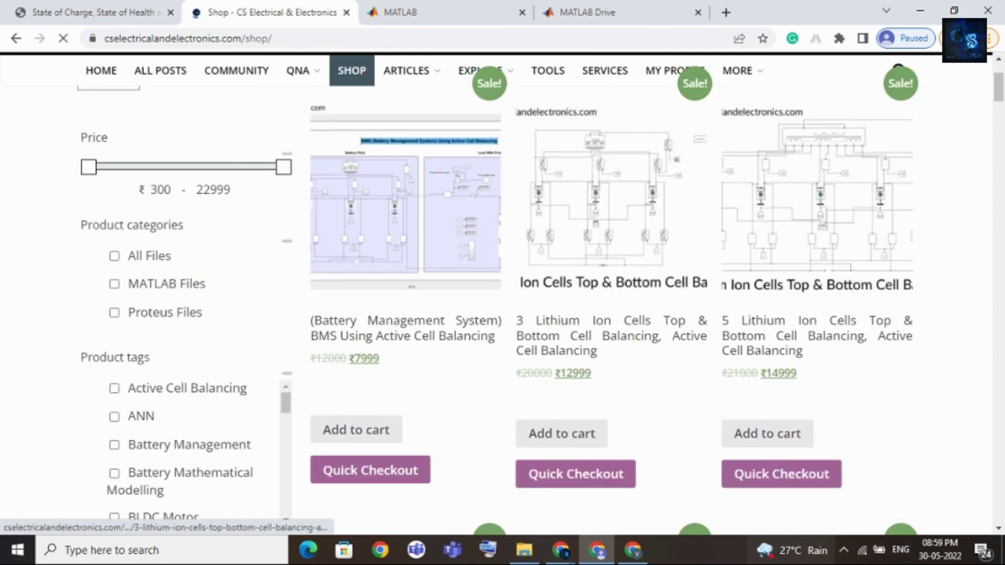
pyautogui.scroll(-10, 576, 288)
pyautogui.scroll(6, 576, 288)
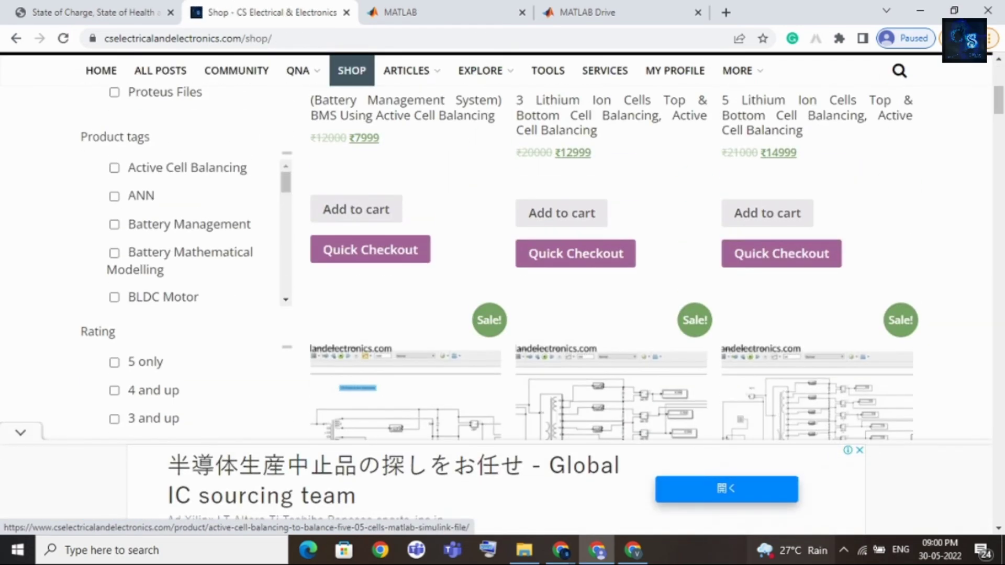
# Switch back to the running Simulink model and open the Scope showing the three SOC signals
pyautogui.click(440, 12)
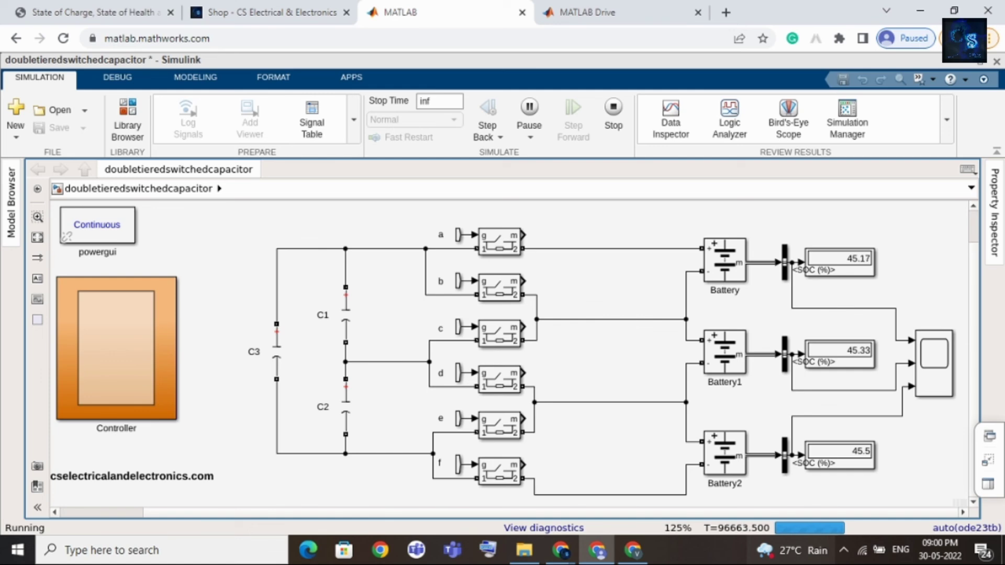
pyautogui.click(934, 363)
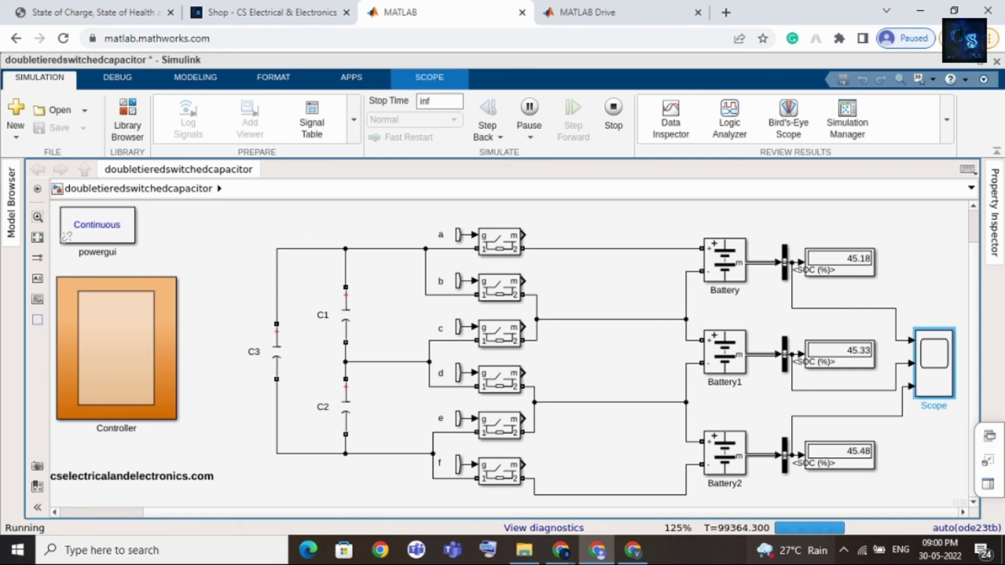
pyautogui.doubleClick(935, 363)
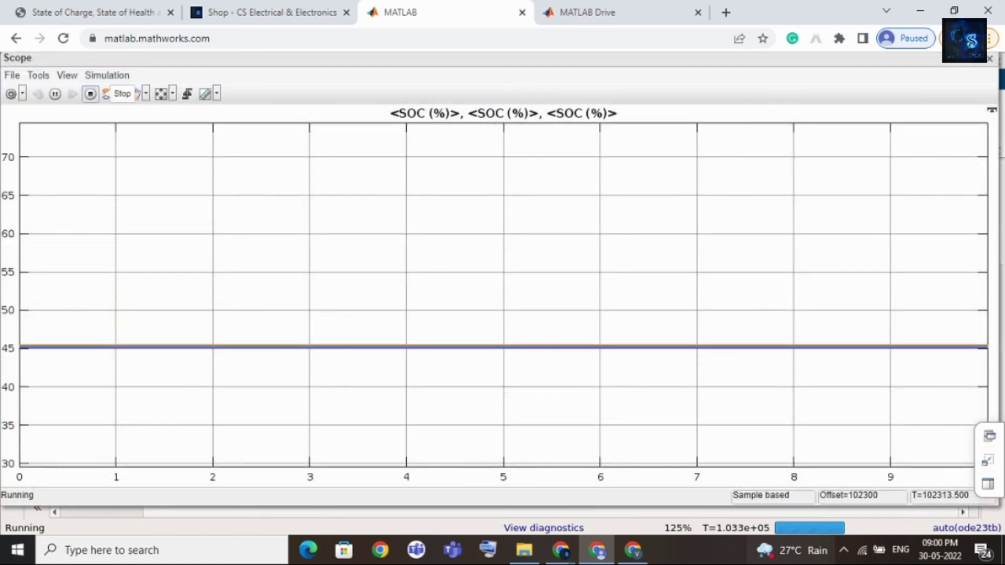
# Stop the simulation, scale the Scope's X and Y axes to the complete SOC curves, and return to the whole model
pyautogui.click(91, 95)
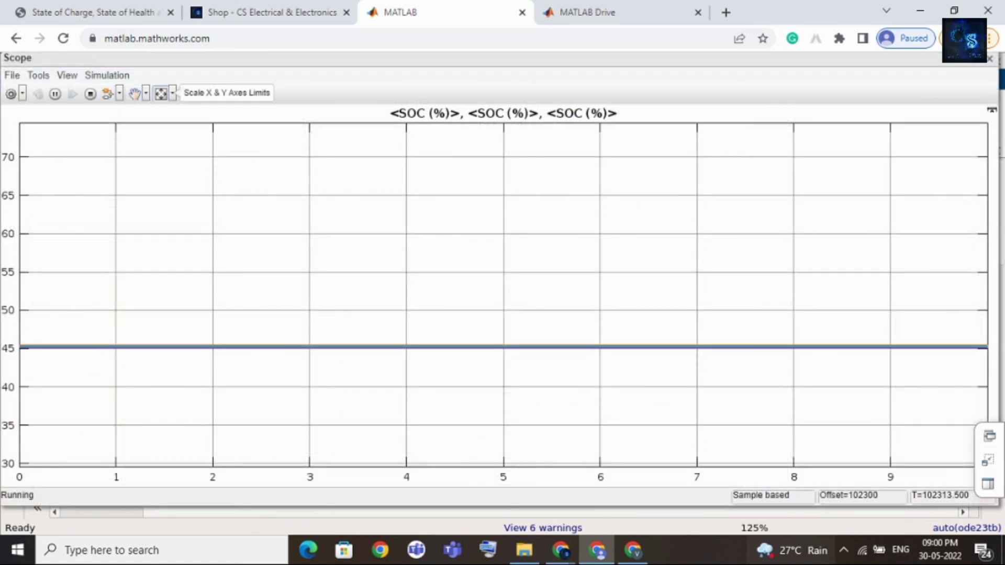
pyautogui.click(161, 93)
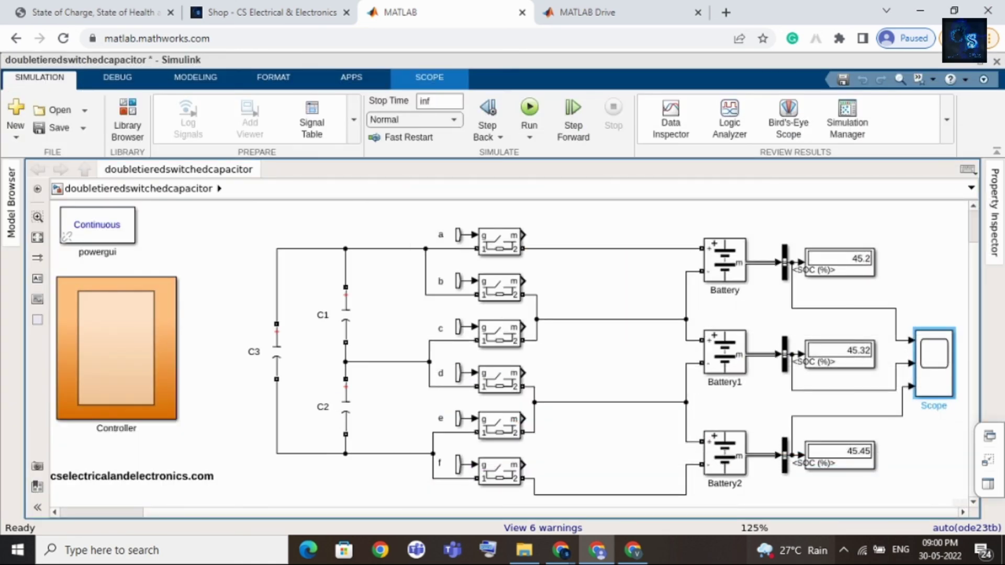
pyautogui.click(37, 237)
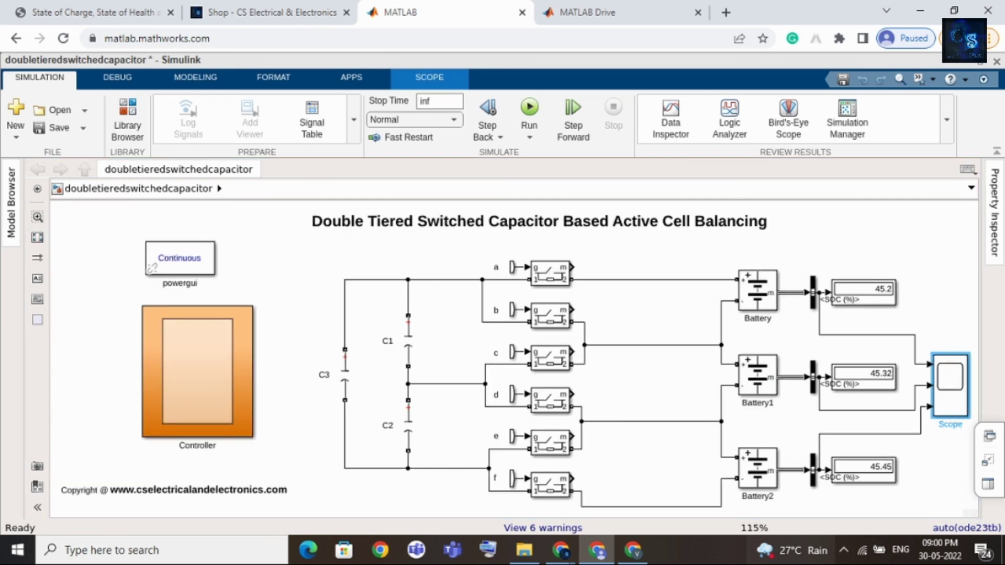